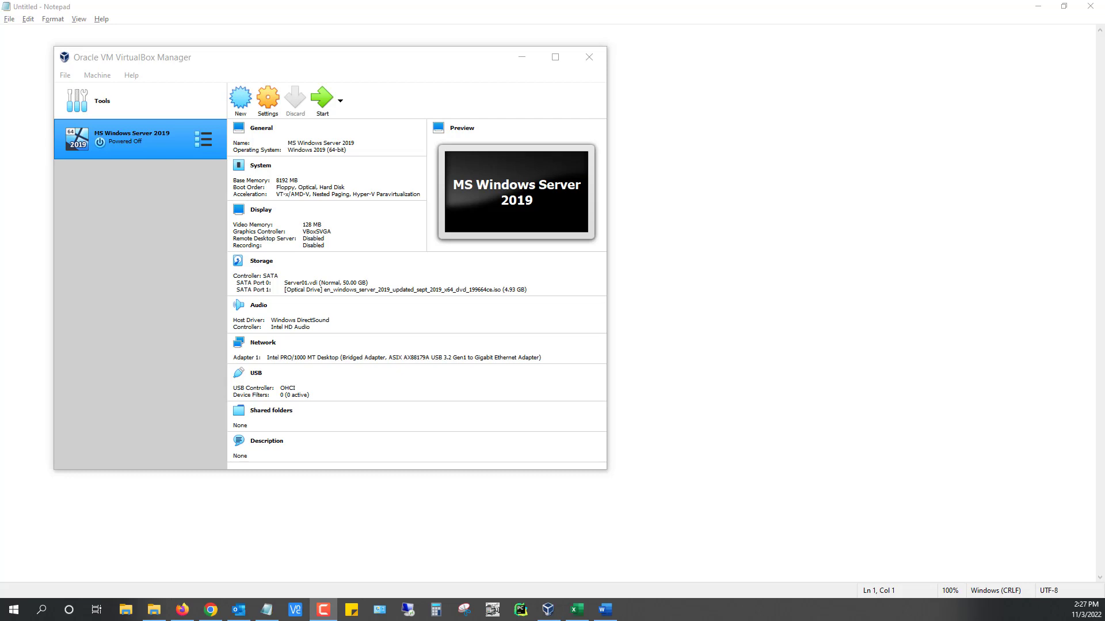
# Create a full clone of the MS Windows Server 2019 VM named Server01
pyautogui.rightClick(112, 135)
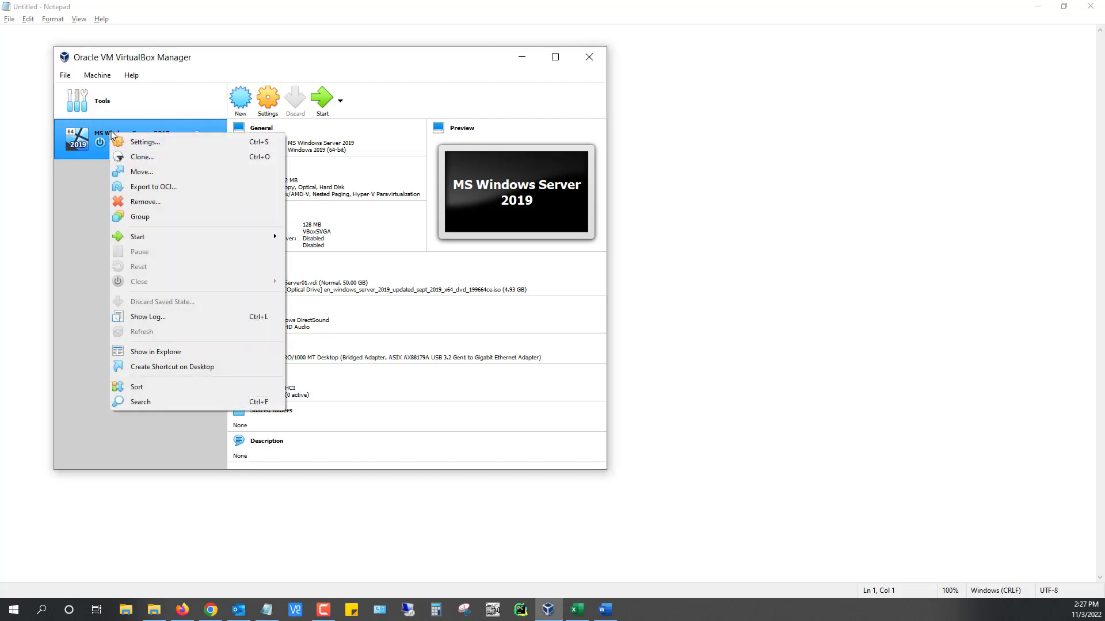
pyautogui.click(154, 158)
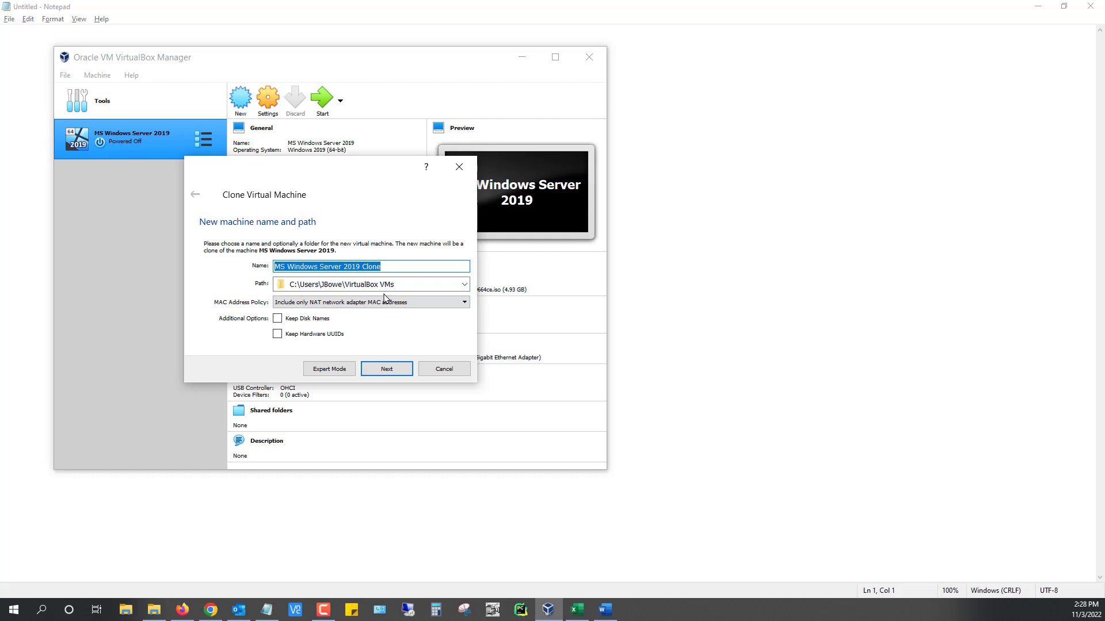
pyautogui.write('Ser')
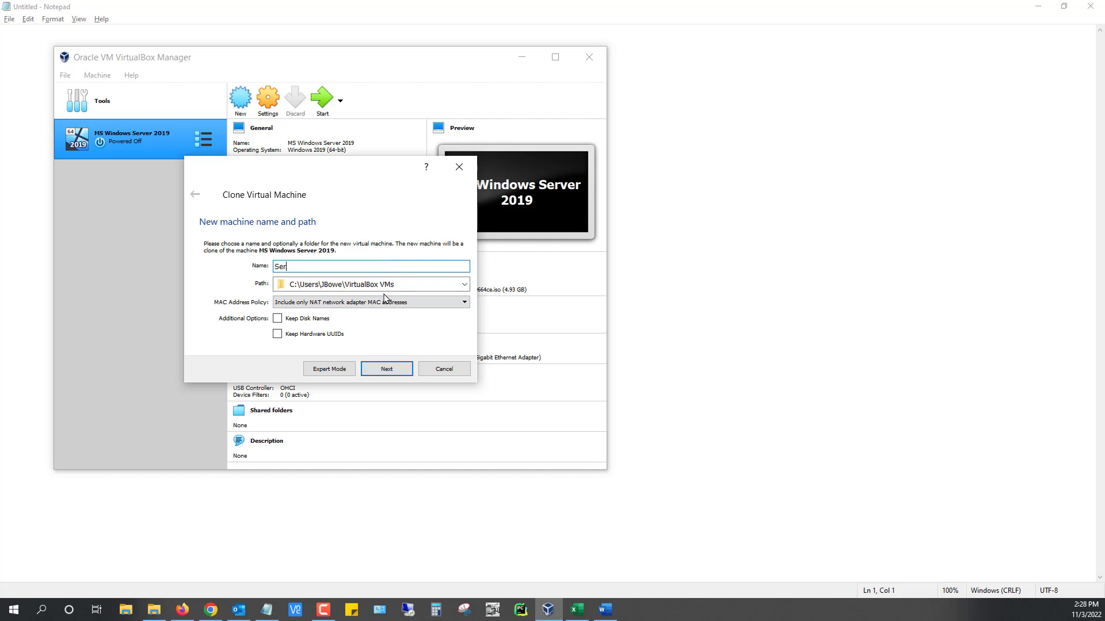
pyautogui.write('ver01')
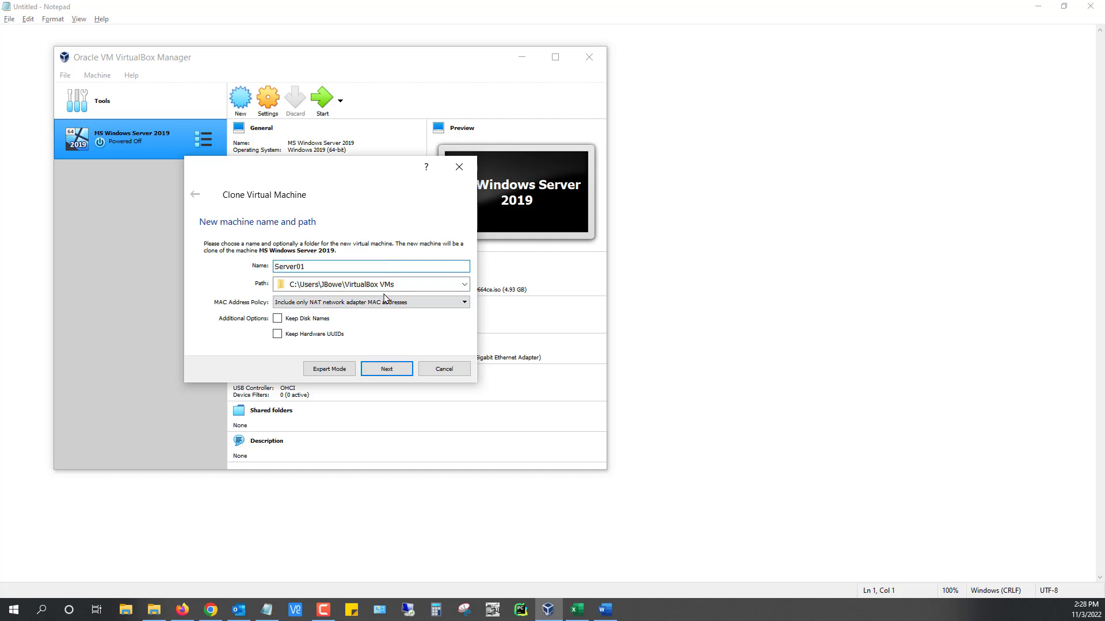
pyautogui.click(387, 371)
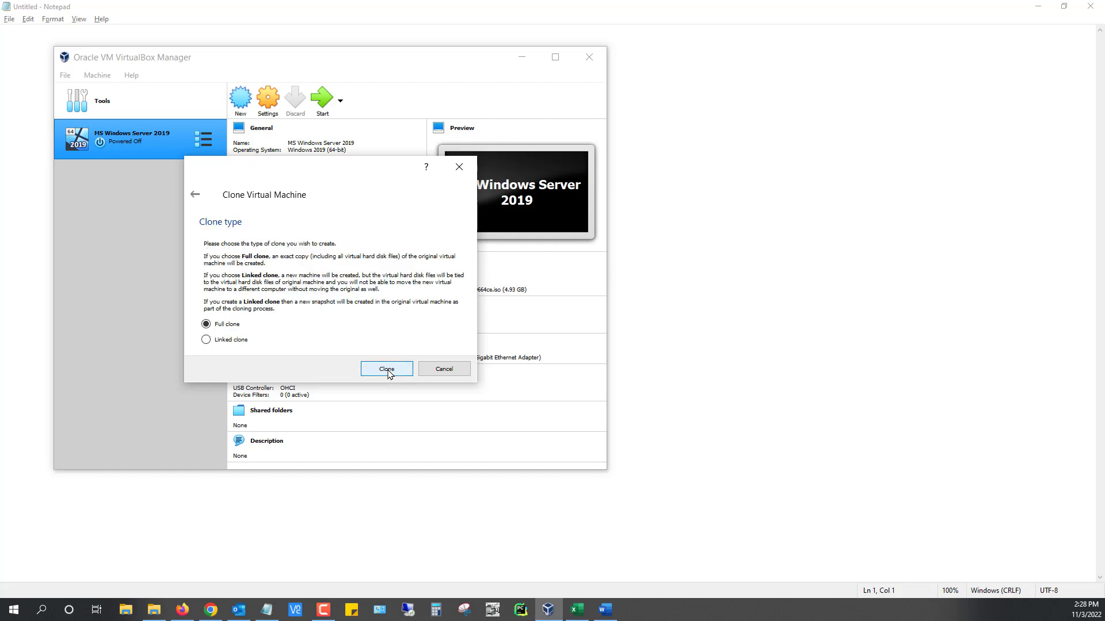
pyautogui.click(388, 370)
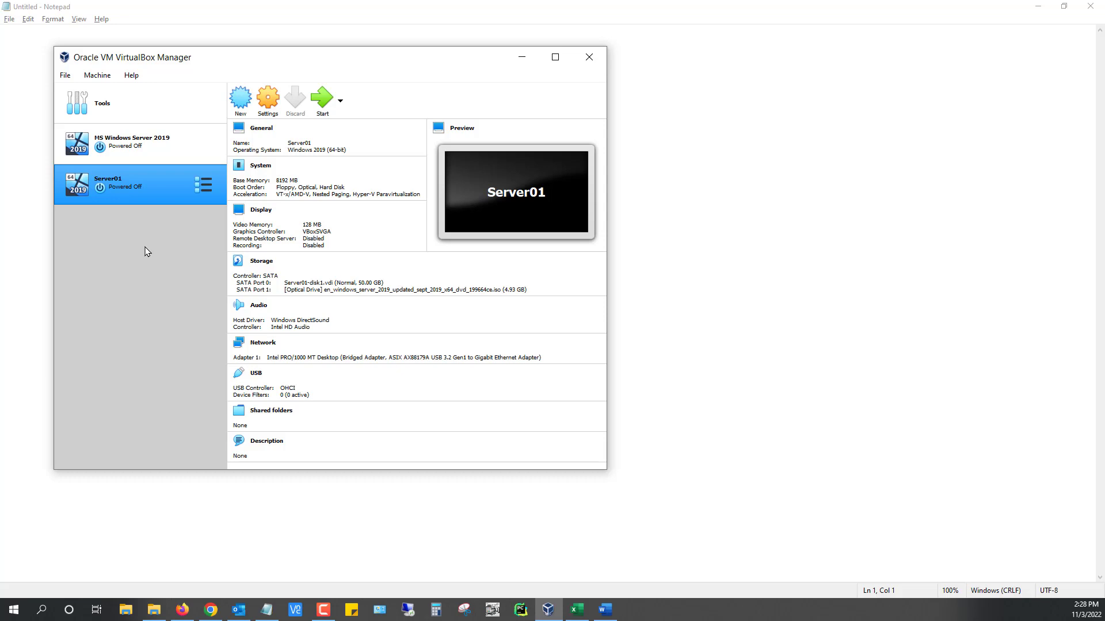
# Select the Server01 VM in the machine list and start it
pyautogui.press('Up')
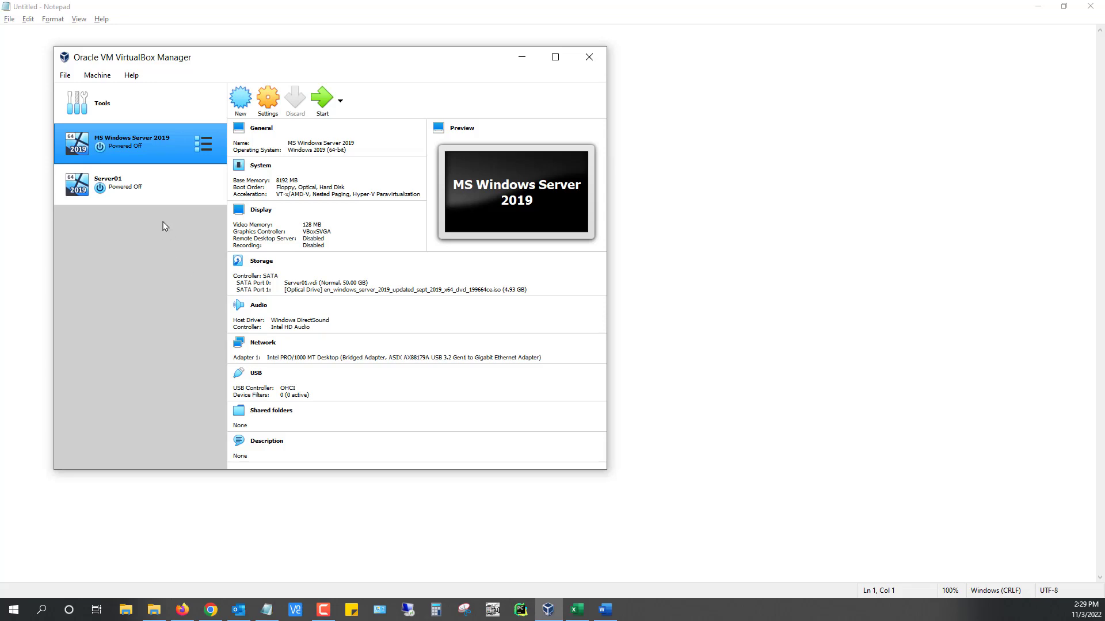
pyautogui.click(140, 193)
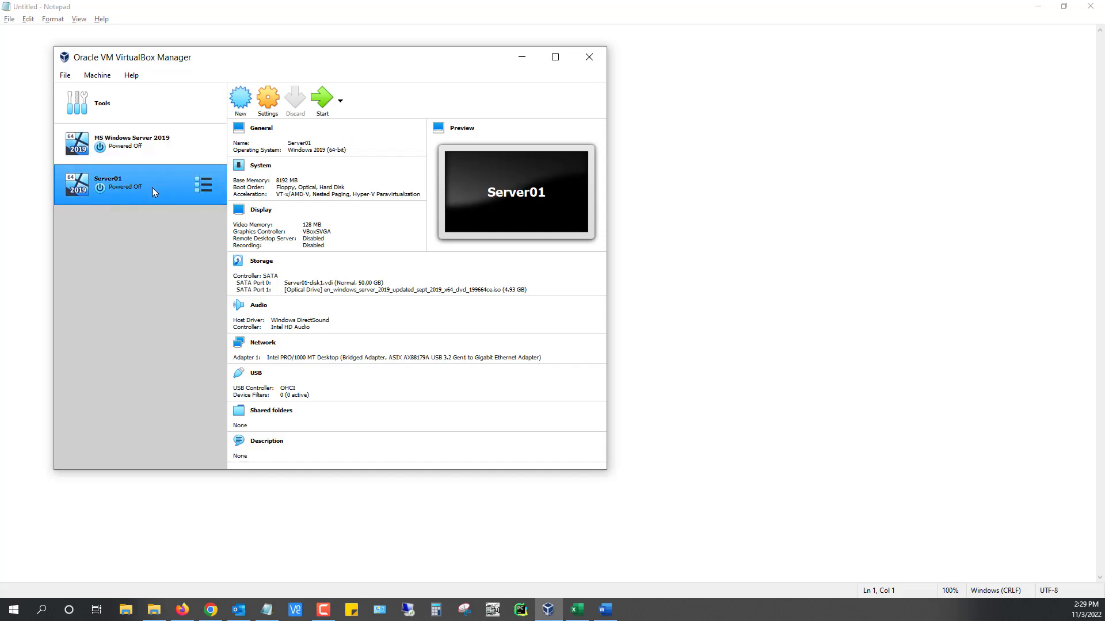
pyautogui.click(325, 100)
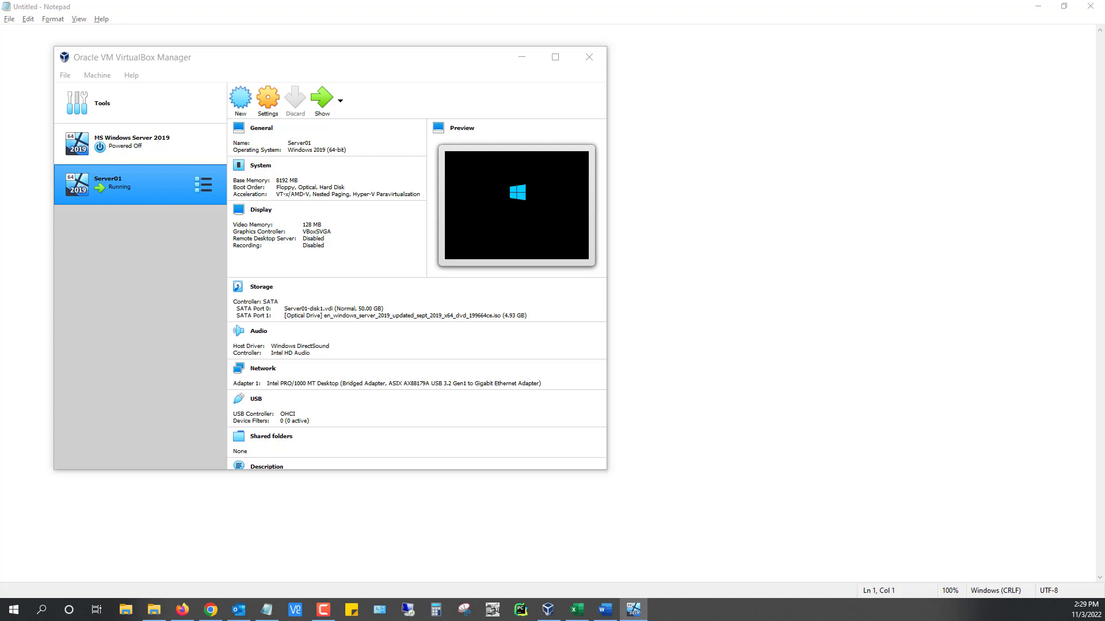
# Bring the Server01 window into view, keep the default language settings and choose Install now
pyautogui.moveTo(0, 247); pyautogui.dragTo(608, 82)
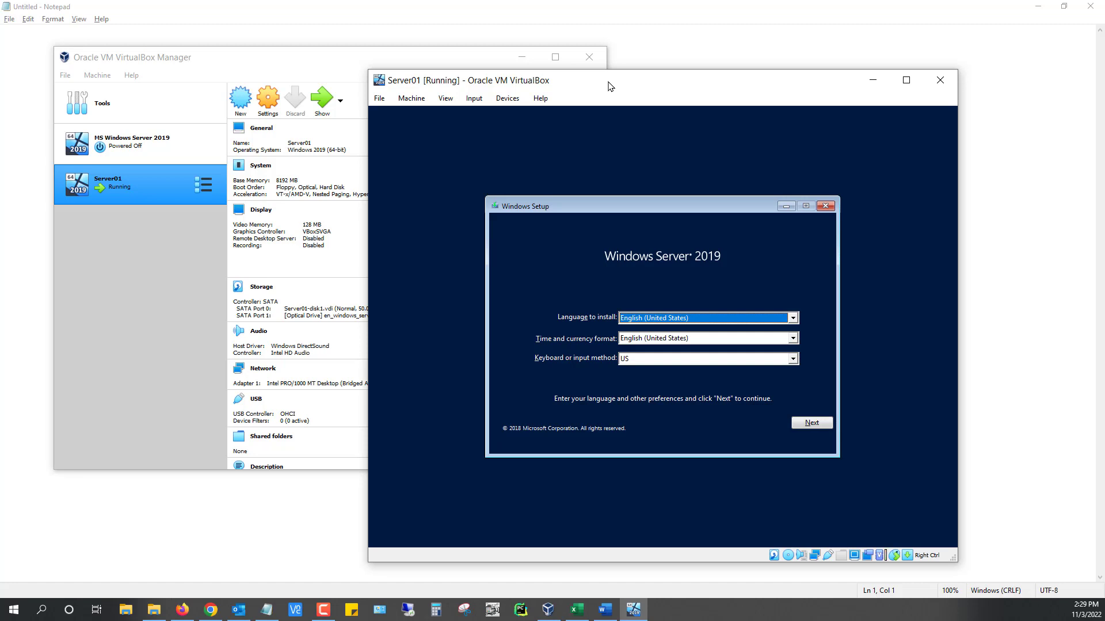
pyautogui.click(816, 423)
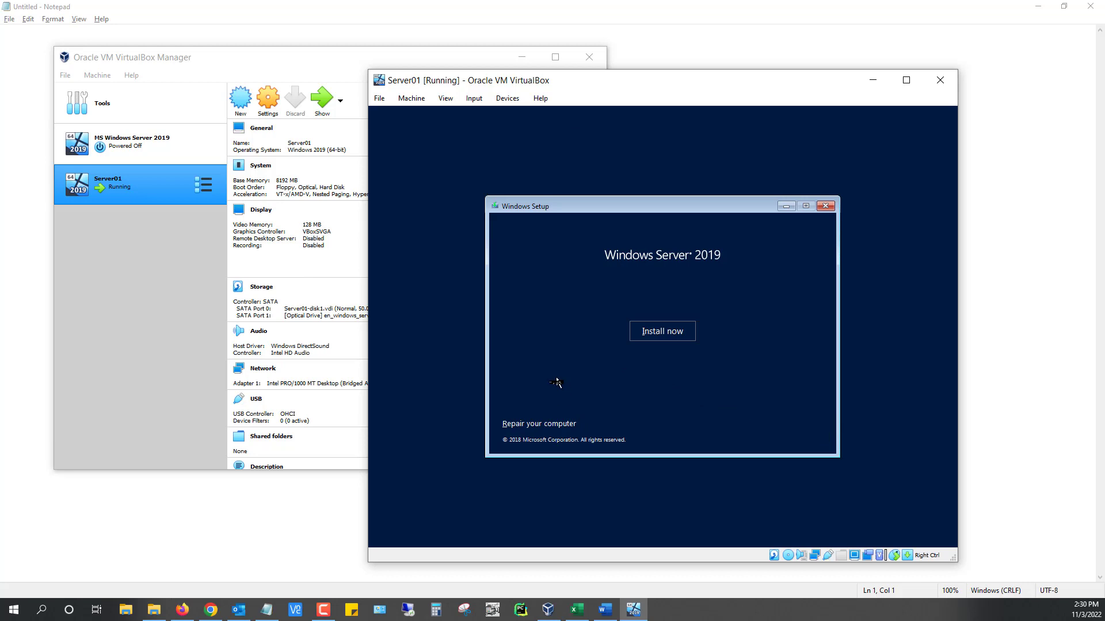
pyautogui.click(674, 338)
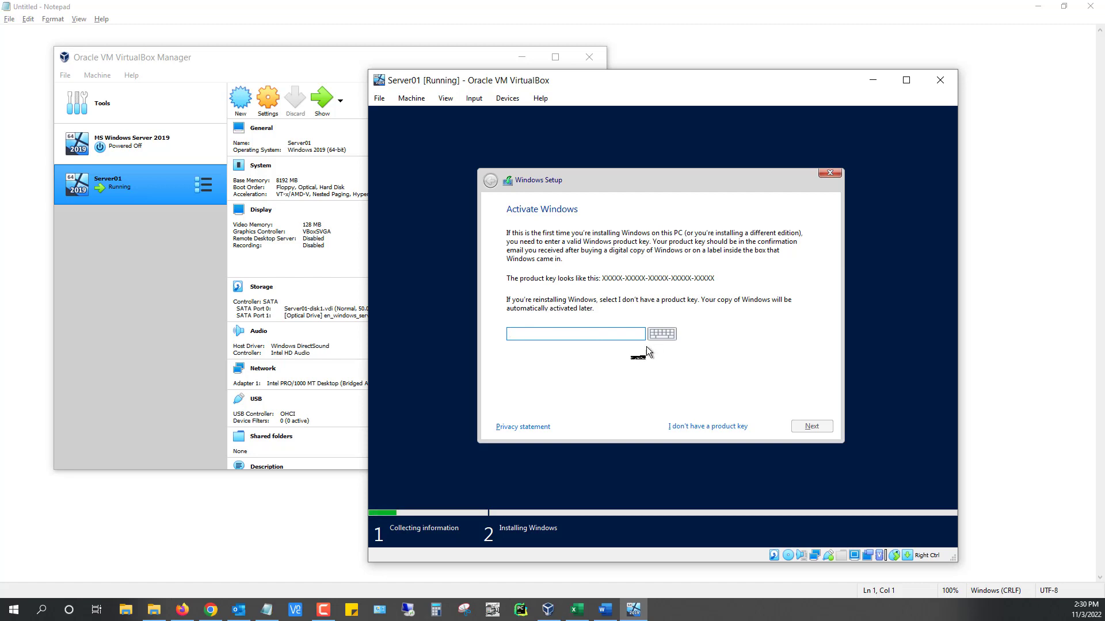
# Skip activation by choosing 'I don't have a product key'
pyautogui.click(706, 429)
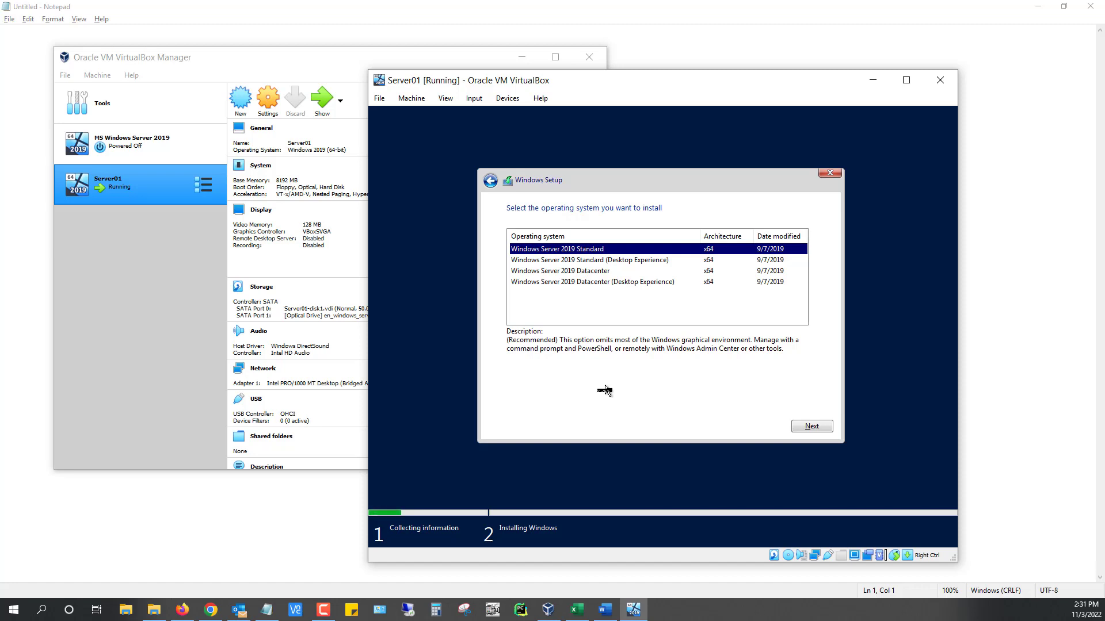
# Choose Windows Server 2019 Standard (Desktop Experience) and accept the license terms
pyautogui.click(635, 262)
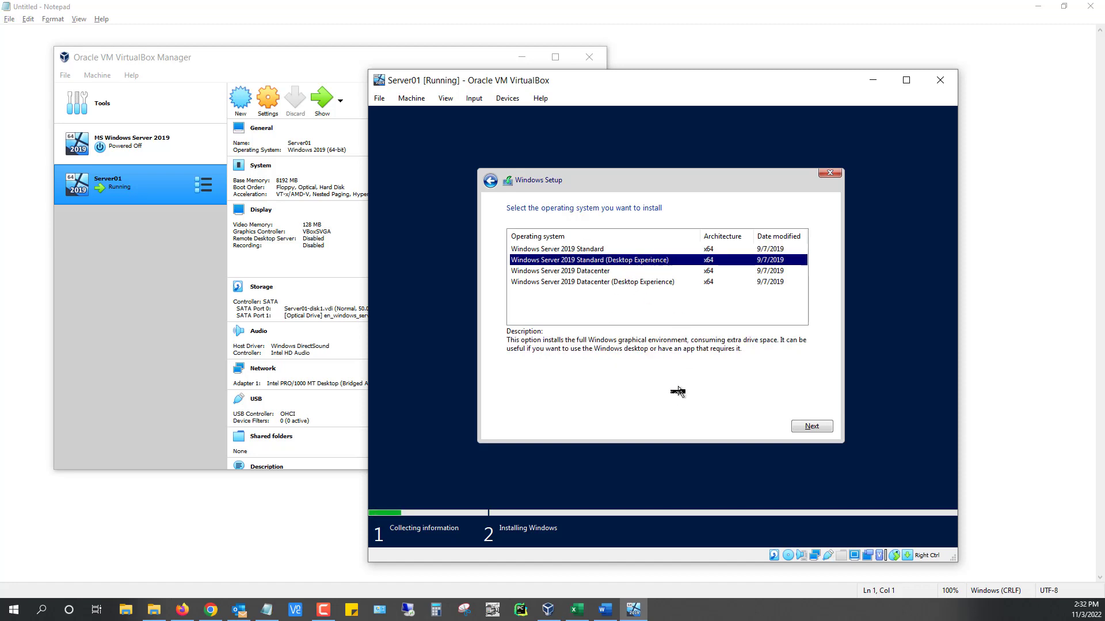
pyautogui.click(805, 427)
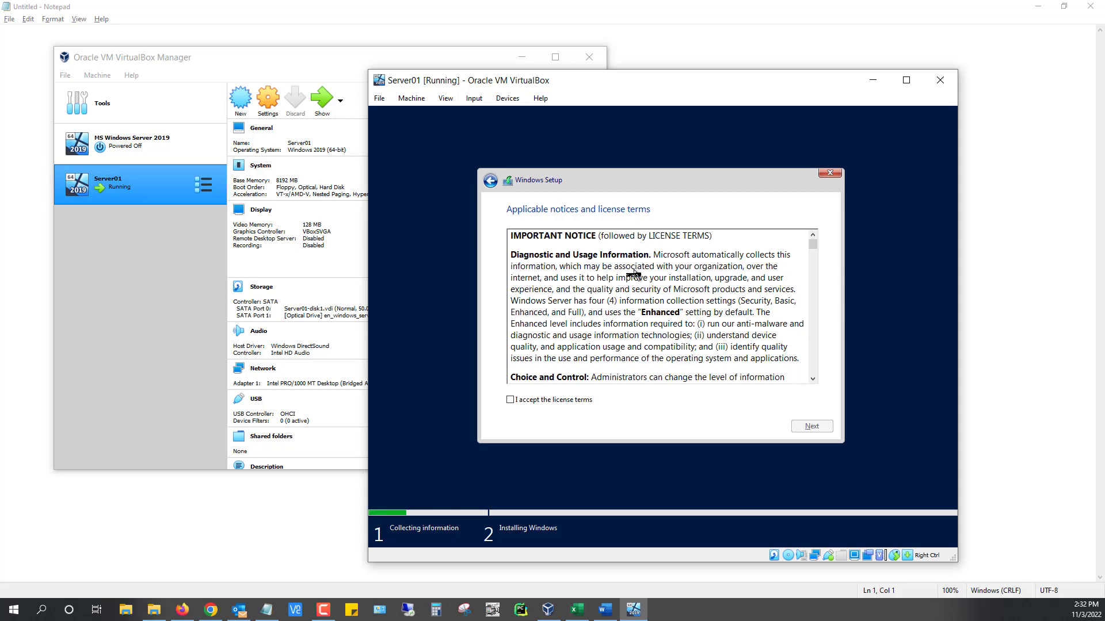
pyautogui.scroll(-10, 636, 272)
pyautogui.scroll(-15, 631, 274)
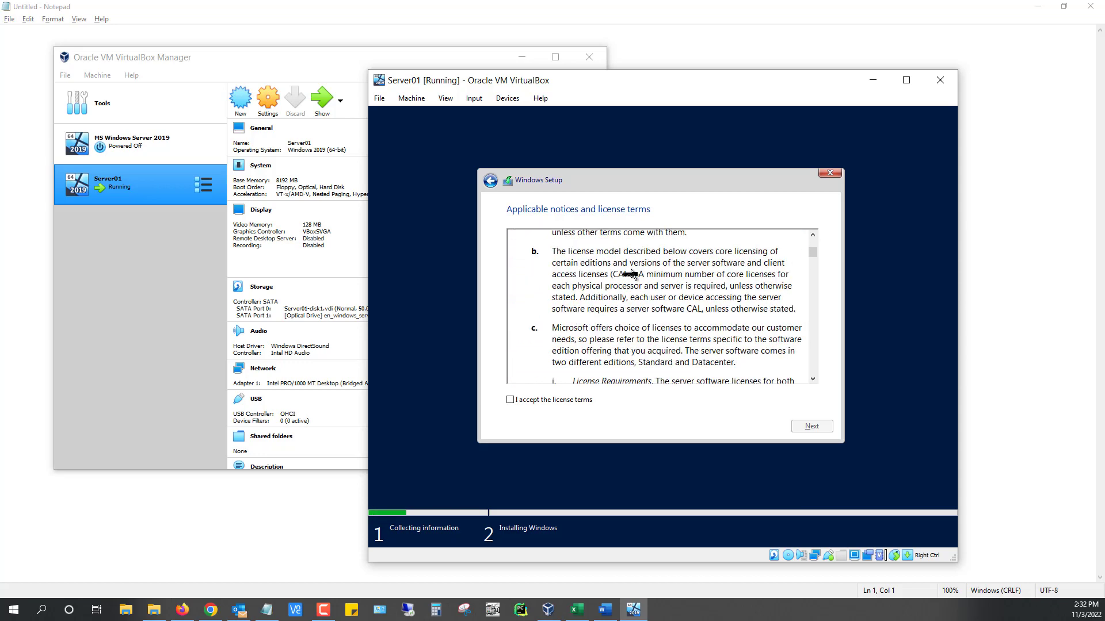
pyautogui.scroll(-10, 628, 279)
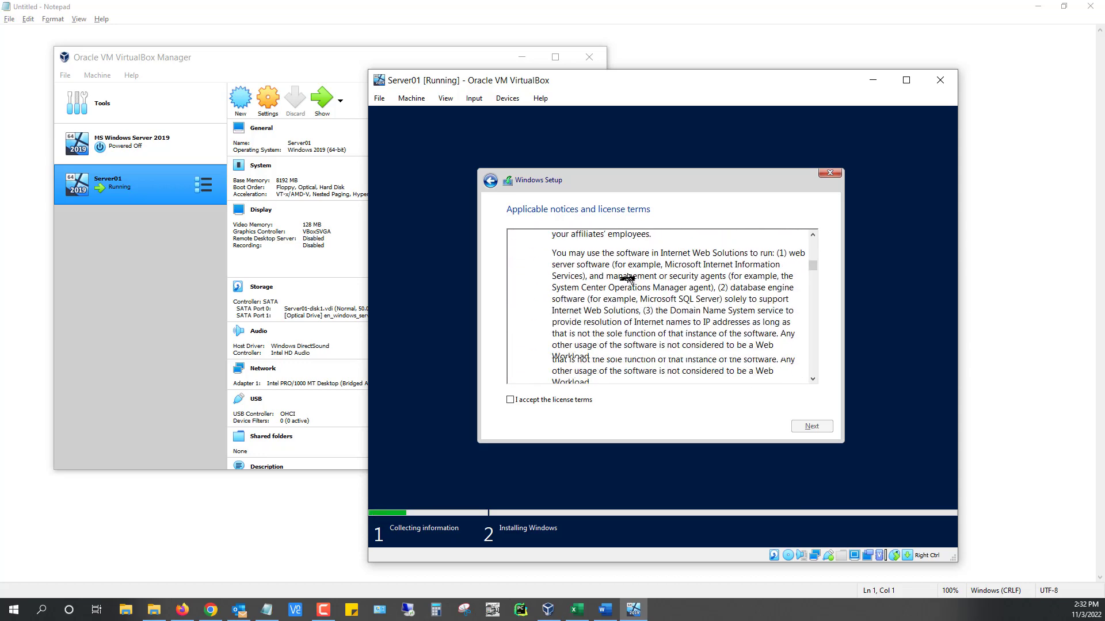
pyautogui.click(517, 401)
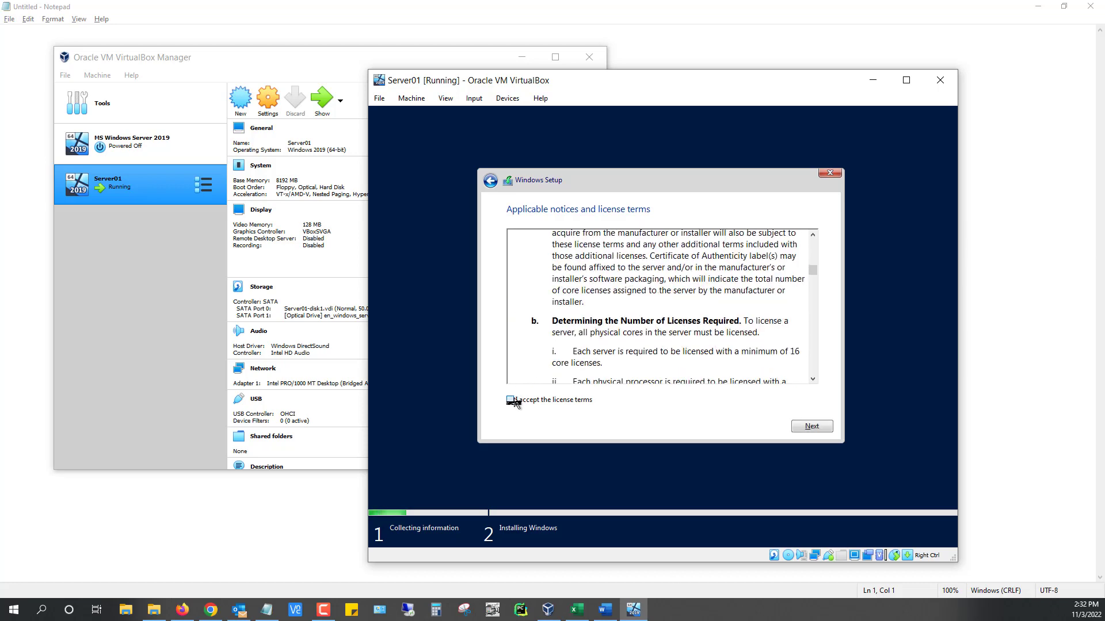
pyautogui.click(812, 427)
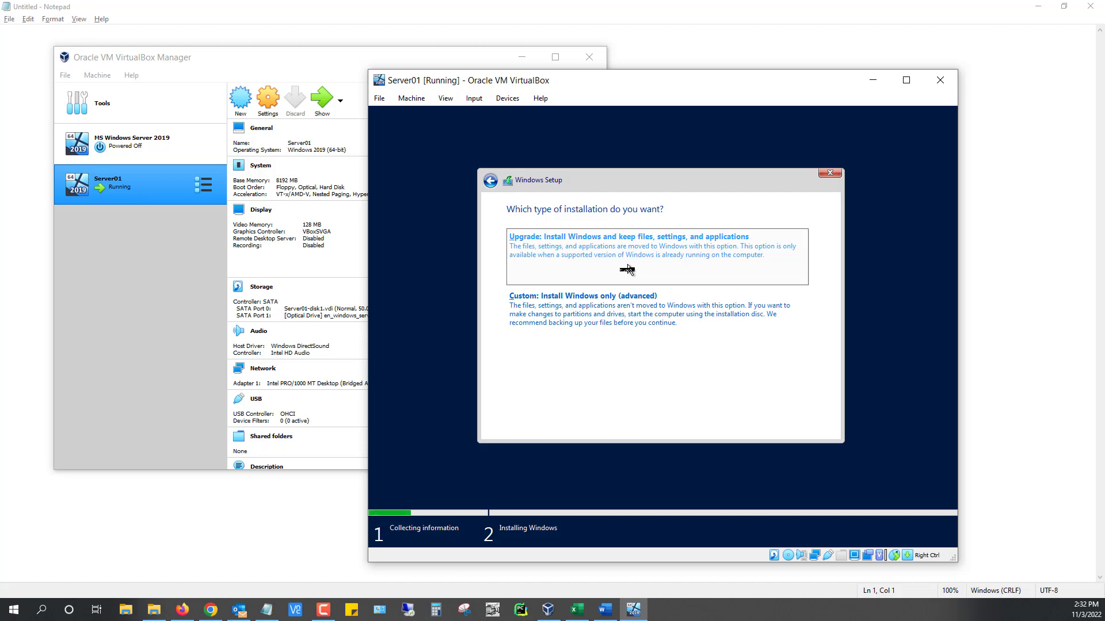
# Choose the 'Custom: Install Windows only (advanced)' installation type
pyautogui.click(636, 316)
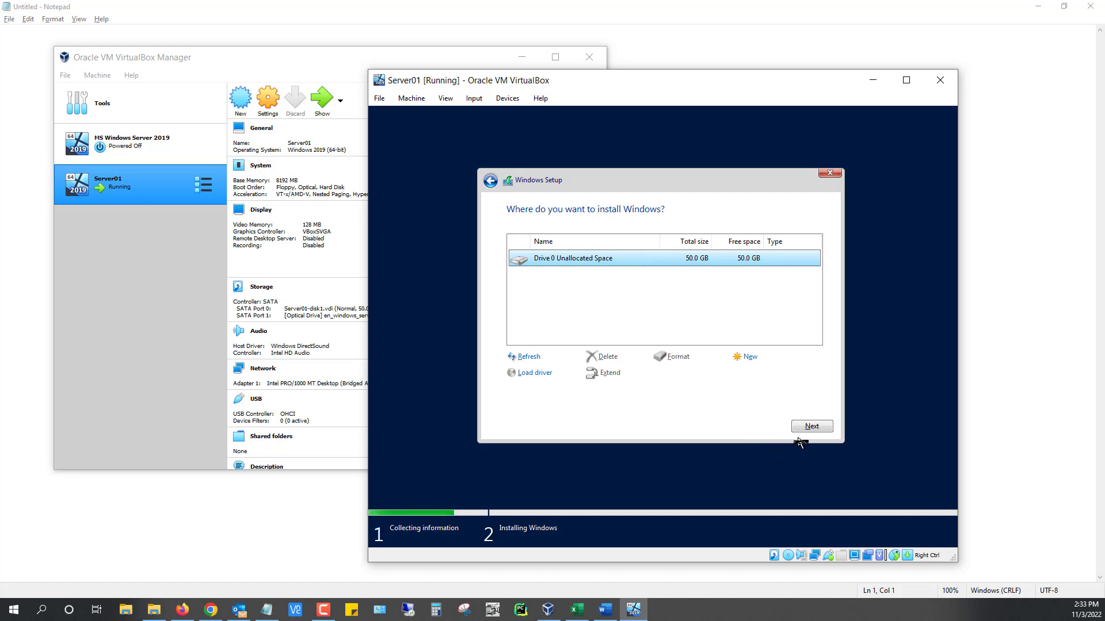
# Install Windows onto Drive 0's 50 GB unallocated space
pyautogui.click(811, 427)
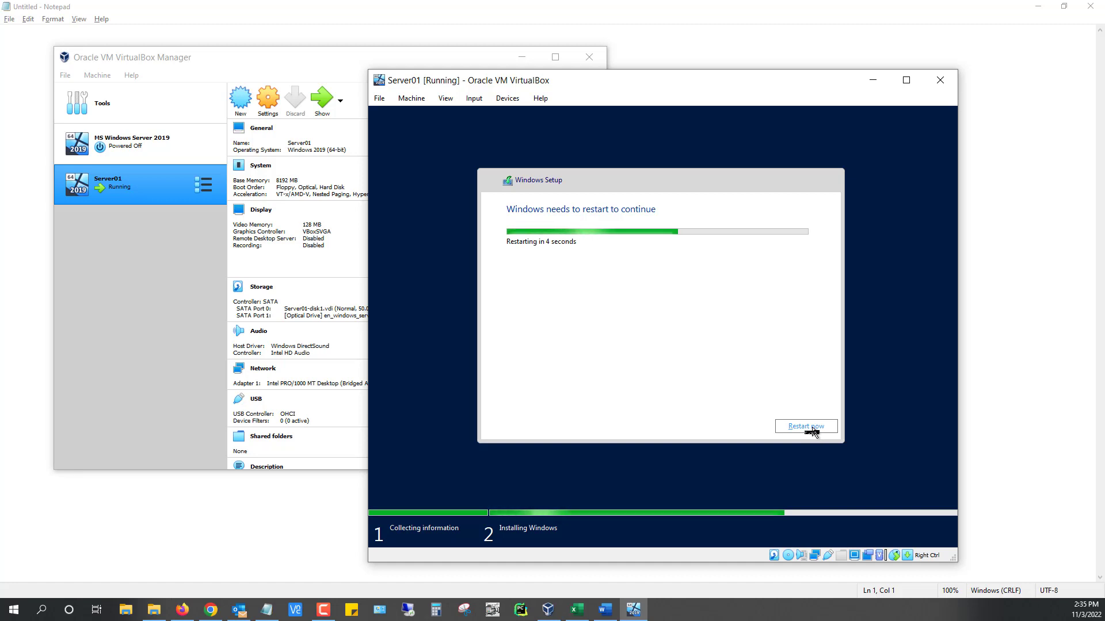
# Restart the VM immediately instead of waiting for the countdown
pyautogui.click(806, 427)
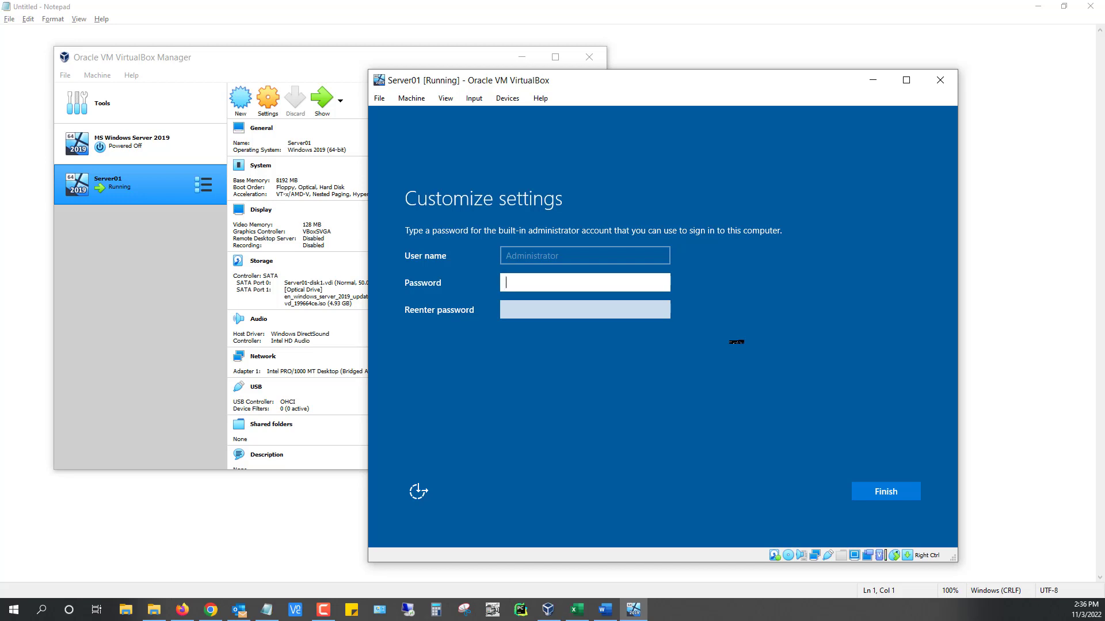
# Enter and confirm the built-in Administrator password, then finish the settings
pyautogui.write('Pa$$w0rd12')
pyautogui.press('Tab')
pyautogui.write('Pa$$w')
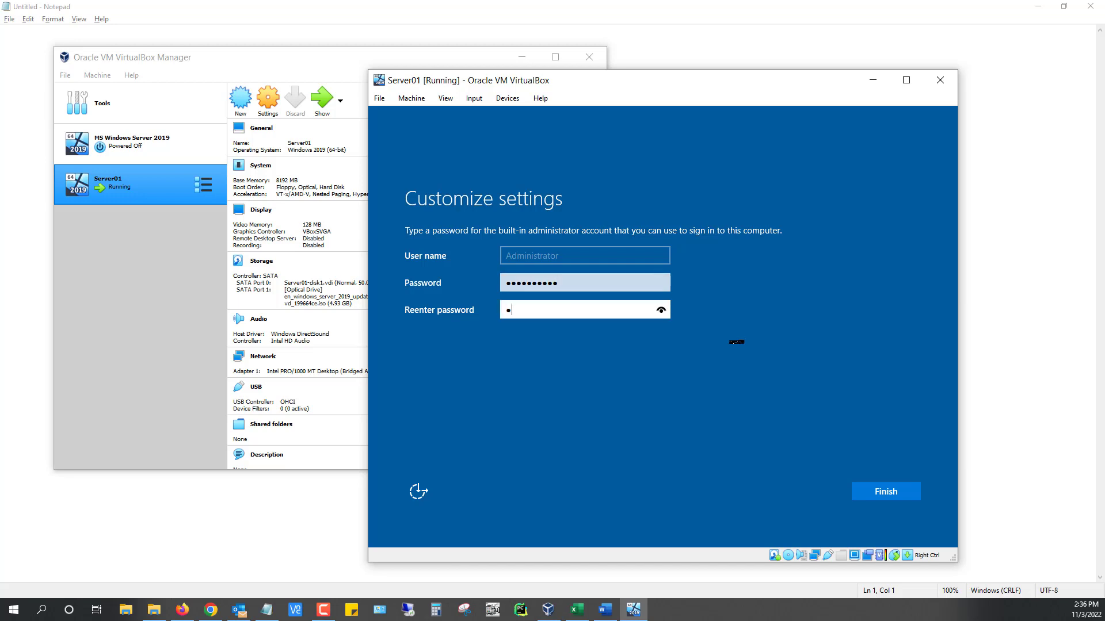
pyautogui.write('0rd12')
pyautogui.click(900, 499)
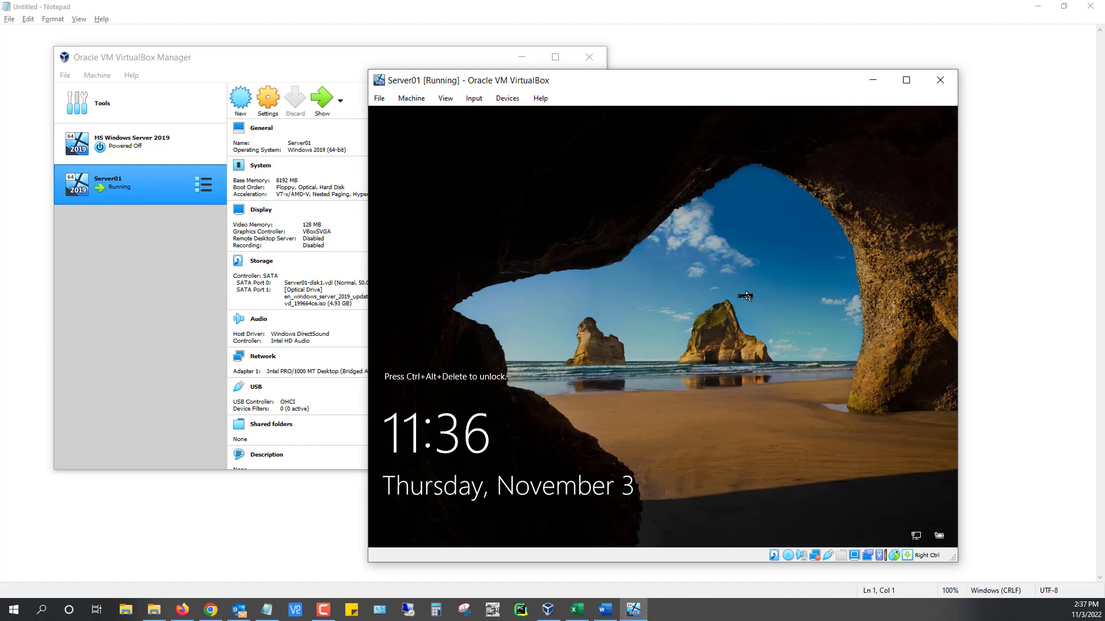
# Send Ctrl+Alt+Delete and sign in as Administrator with the account password
pyautogui.hotkey('ctrl', 'alt', 'Delete')
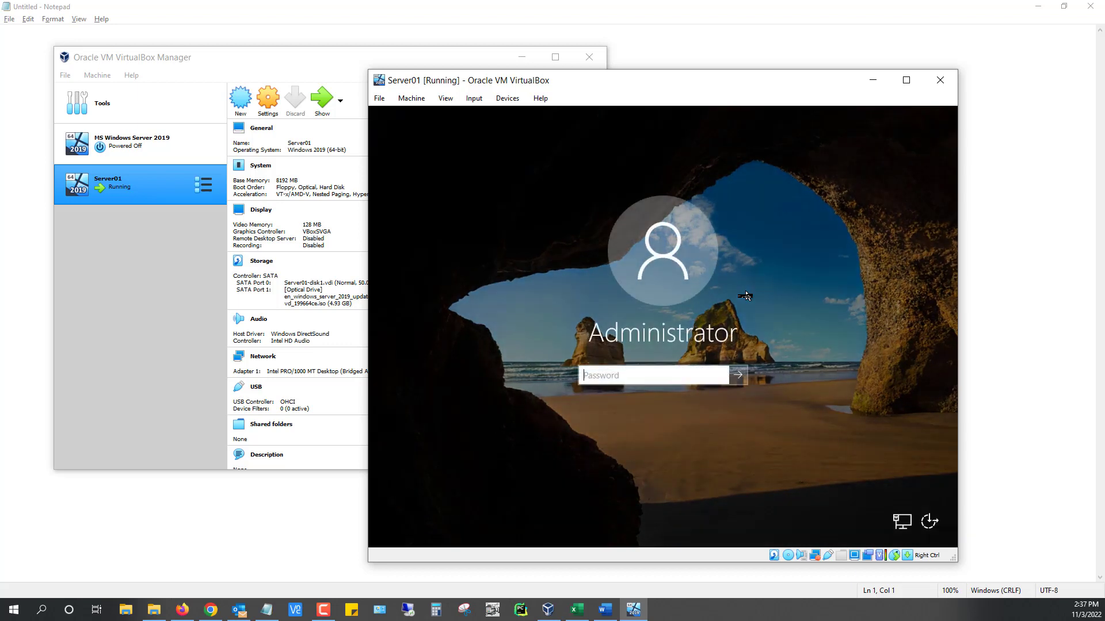
pyautogui.write('Pa$$w0rd')
pyautogui.press('Return')
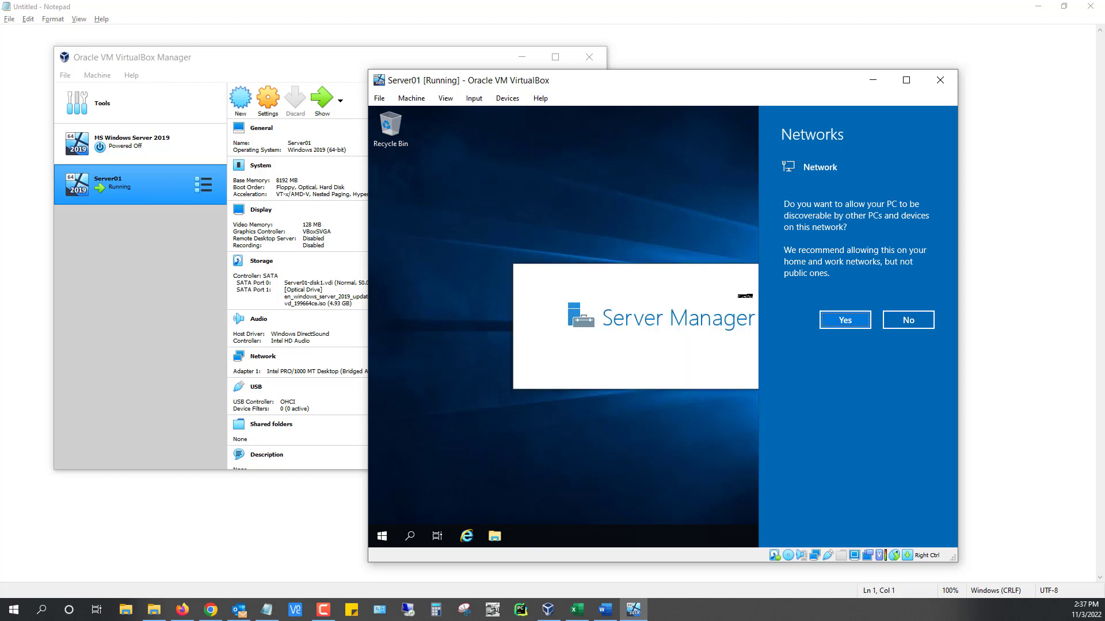
# Make Server01 discoverable on the network, dismiss the Windows Admin Center prompt, and go to Local Server
pyautogui.click(851, 321)
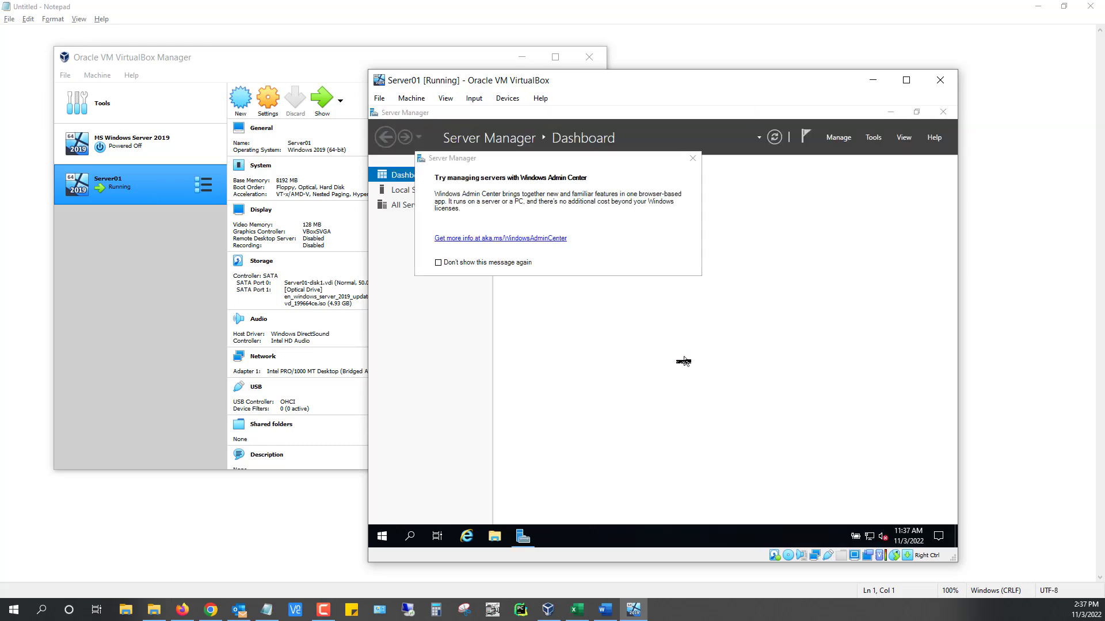
pyautogui.click(692, 158)
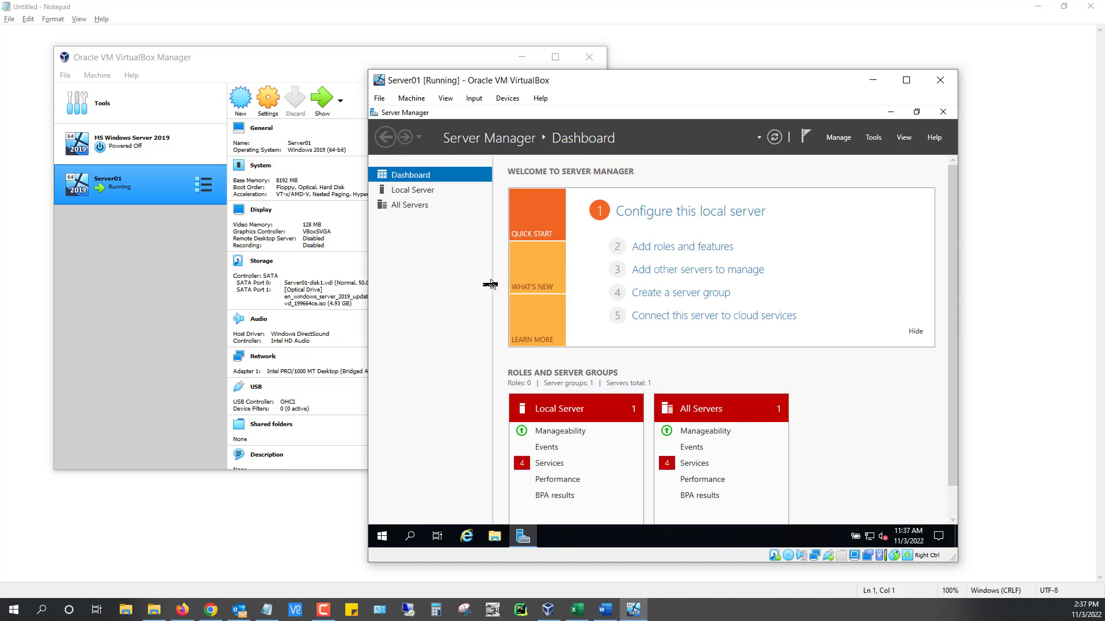
pyautogui.click(425, 196)
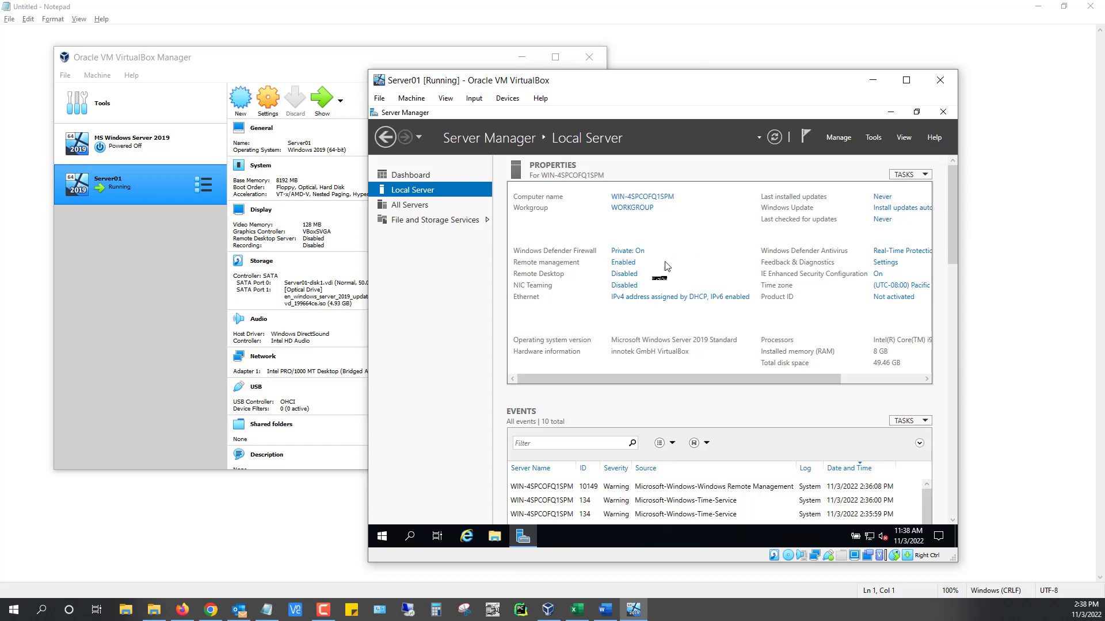
# Set the computer description to Server01 in the computer name settings and save it
pyautogui.click(631, 198)
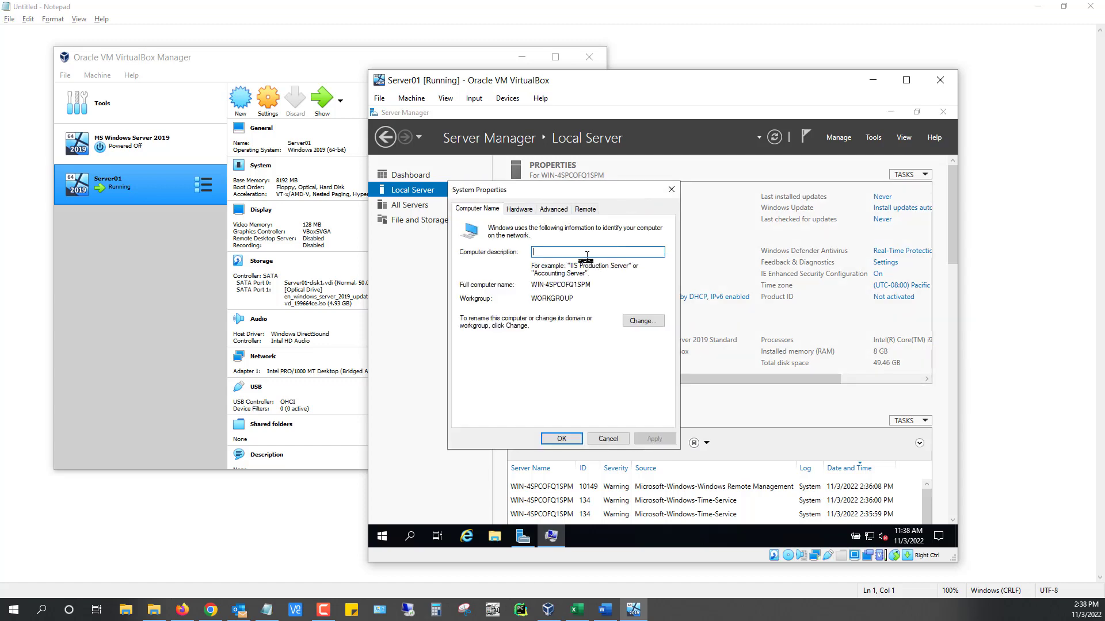
pyautogui.write('Server01')
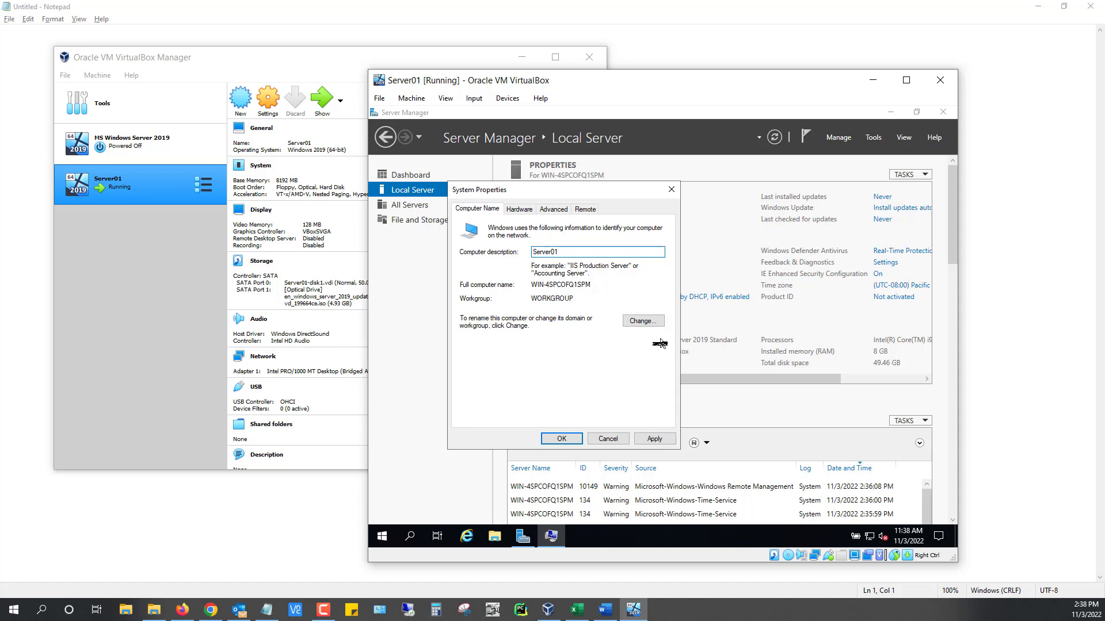
pyautogui.click(561, 440)
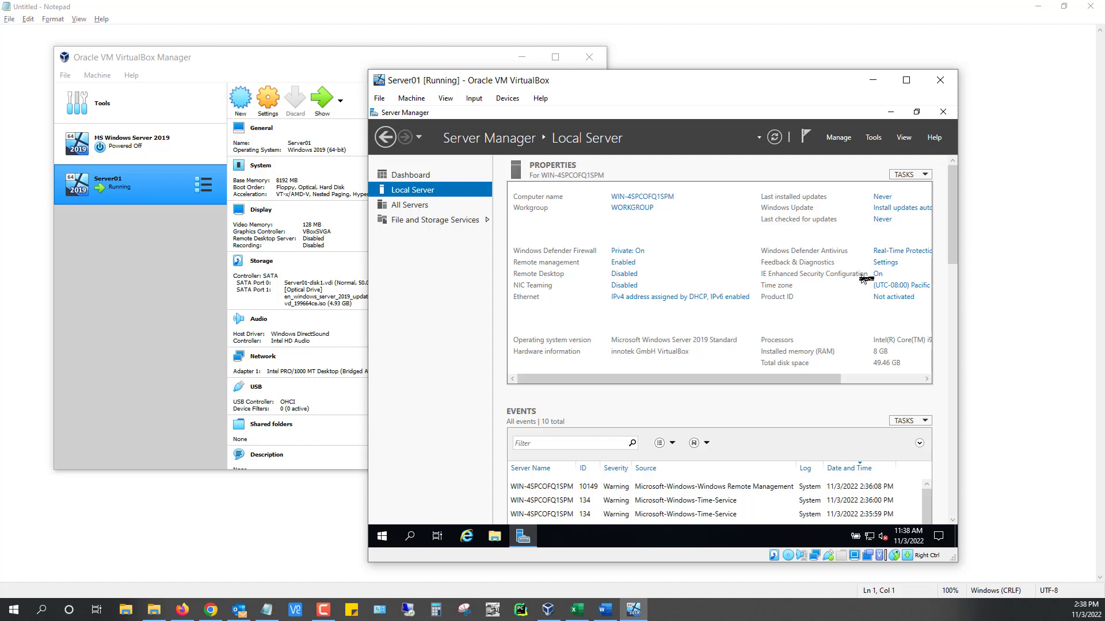
# Turn IE Enhanced Security Configuration off for both Administrators and Users
pyautogui.click(878, 275)
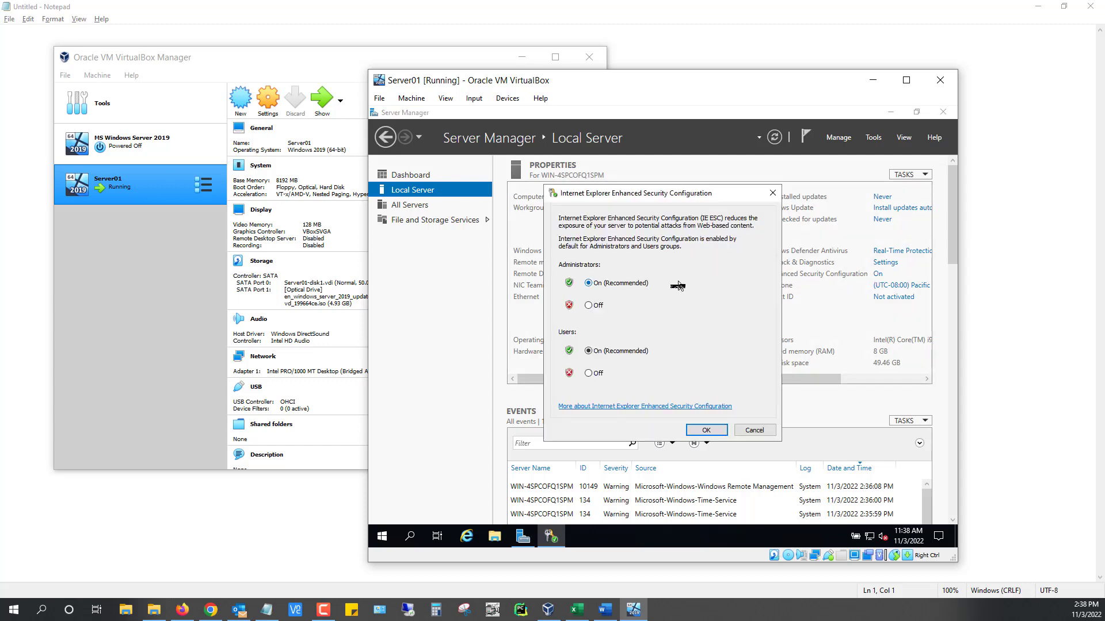
pyautogui.click(588, 306)
pyautogui.click(588, 373)
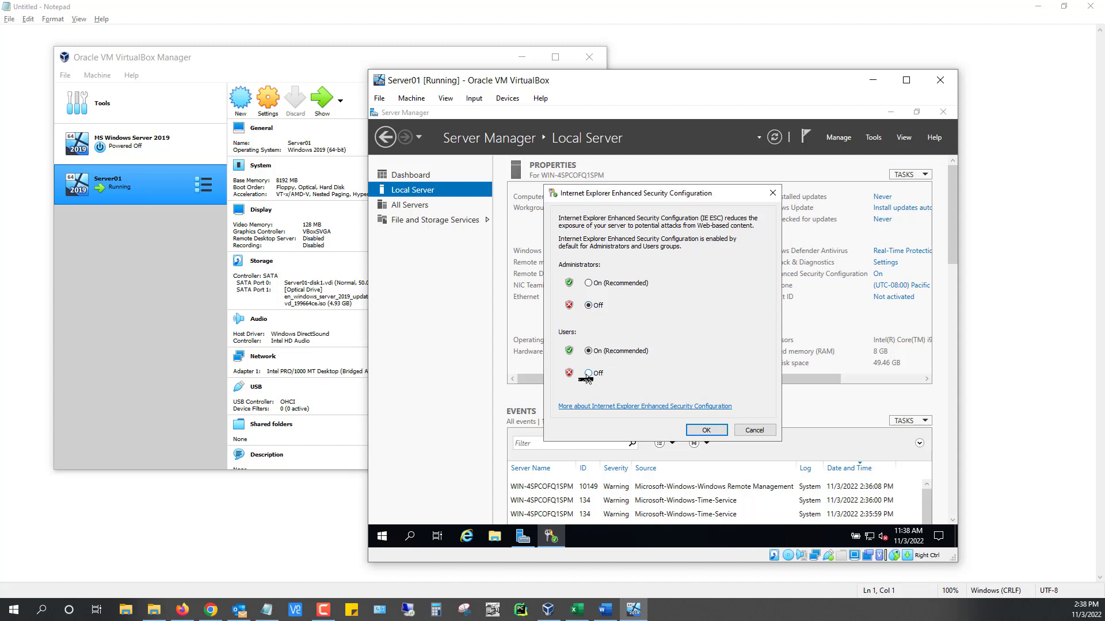
pyautogui.click(708, 428)
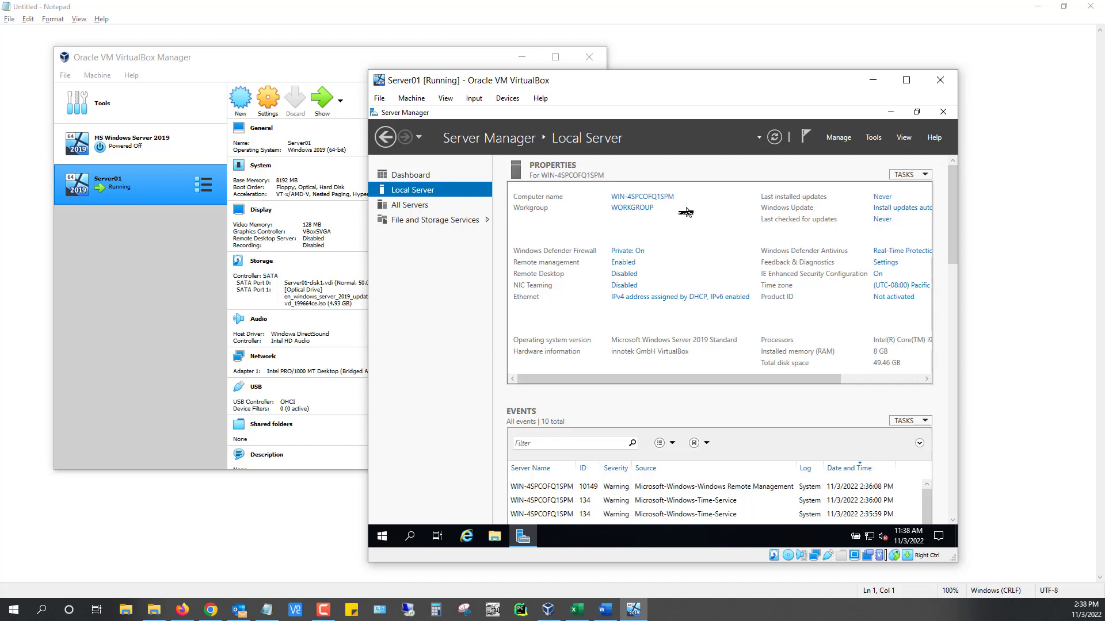
# Allow remote connections to Server01, accepting the firewall exception notice, then minimize Server Manager
pyautogui.click(623, 275)
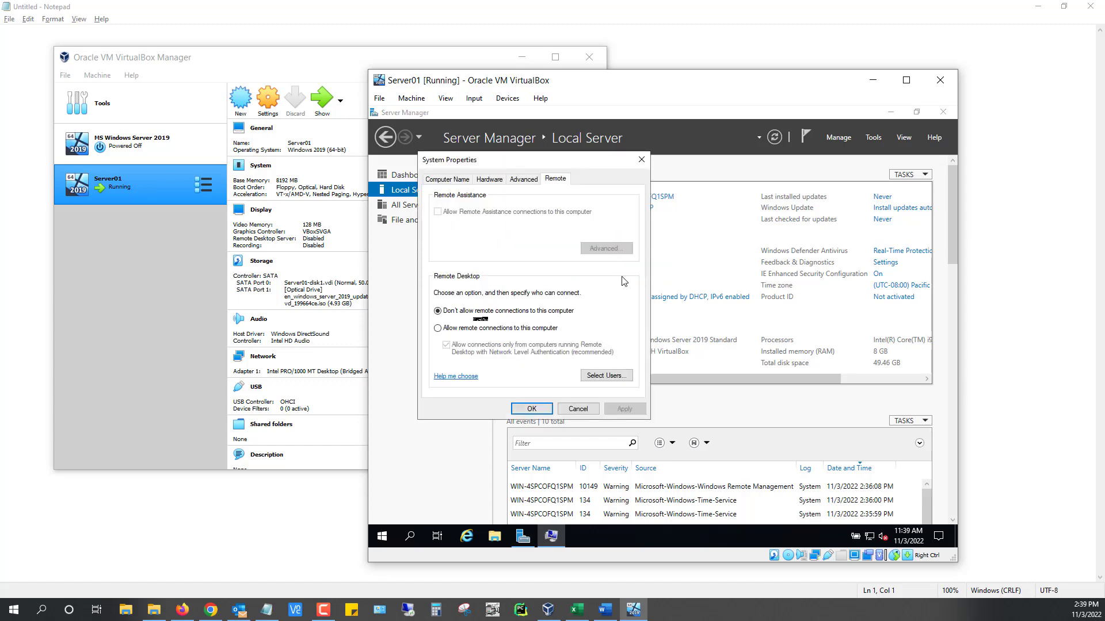
pyautogui.click(436, 329)
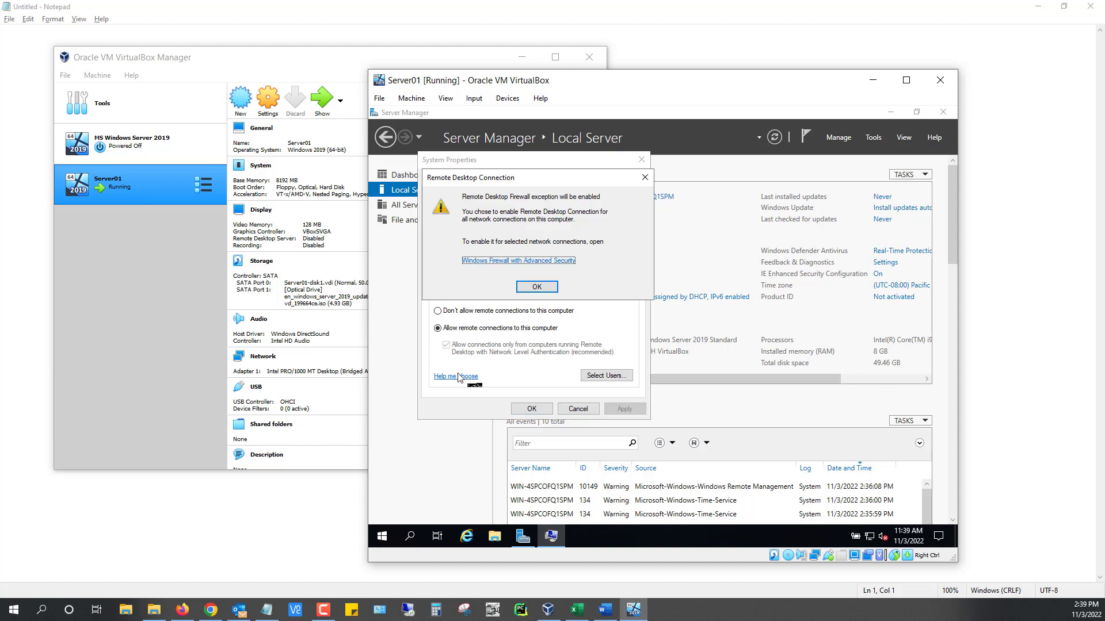
pyautogui.click(544, 288)
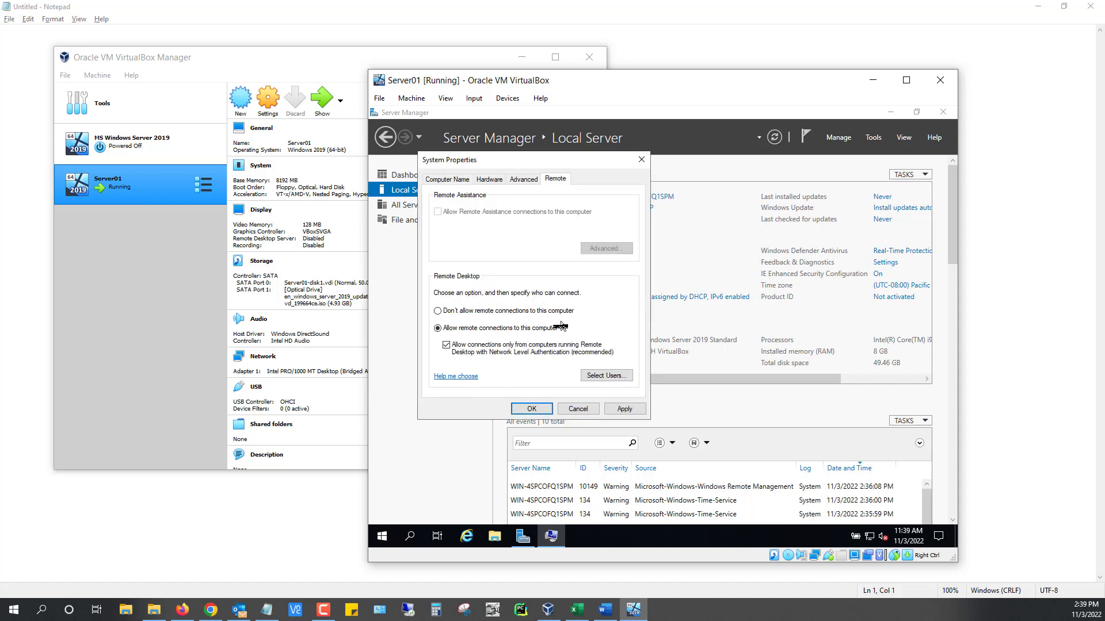
pyautogui.click(529, 411)
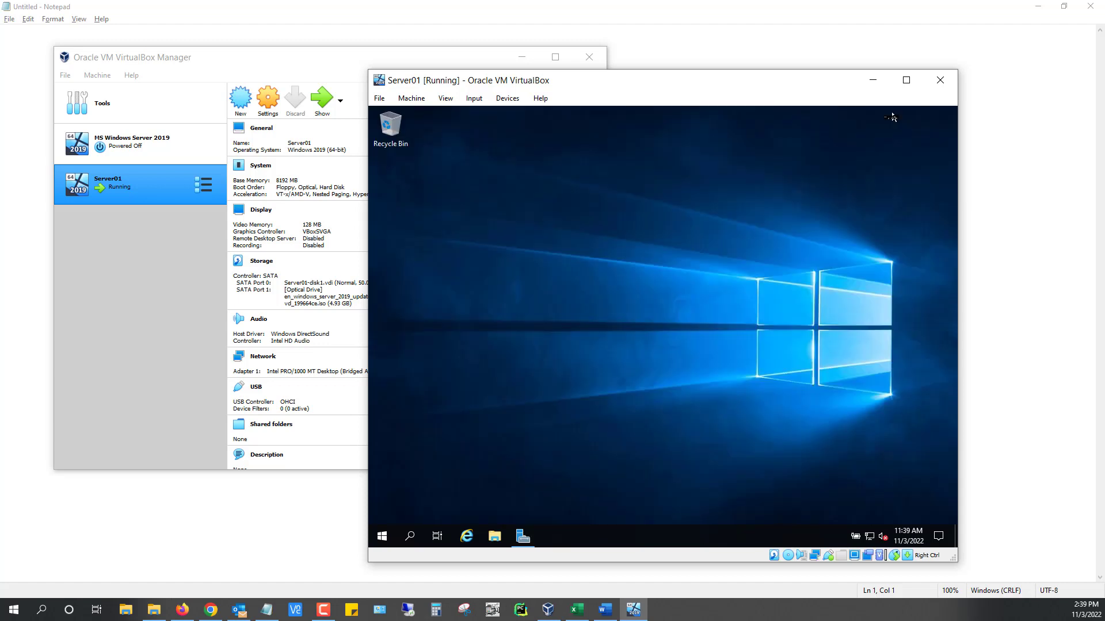
pyautogui.click(889, 115)
# Launch Internet Explorer, postpone its setup, and search Bing for 'firefox', dismissing the browser notice
pyautogui.click(466, 536)
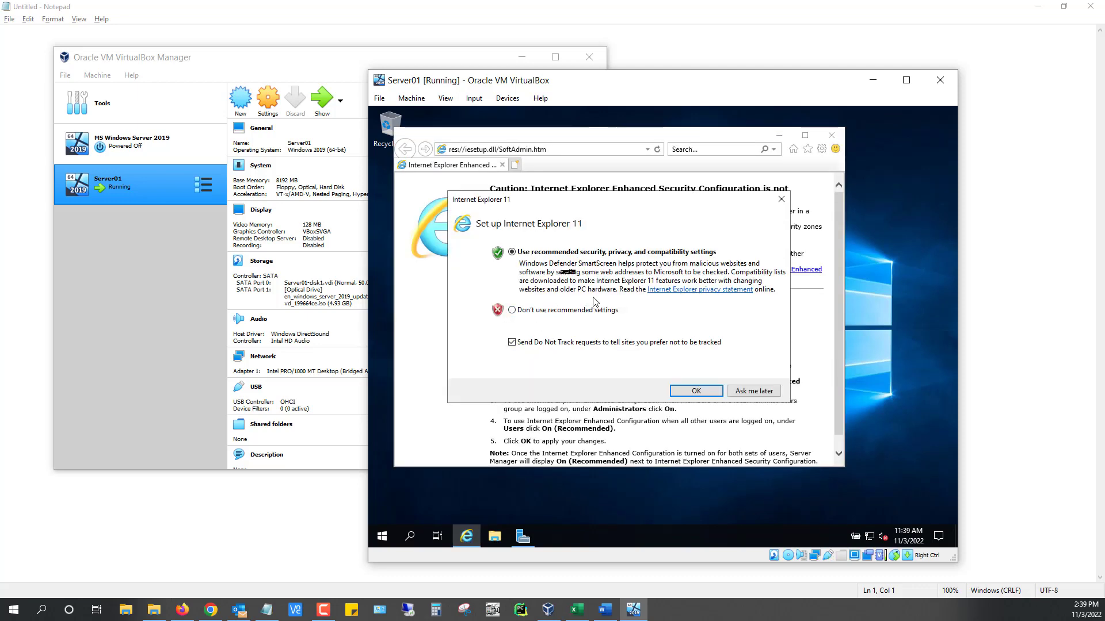
pyautogui.click(749, 391)
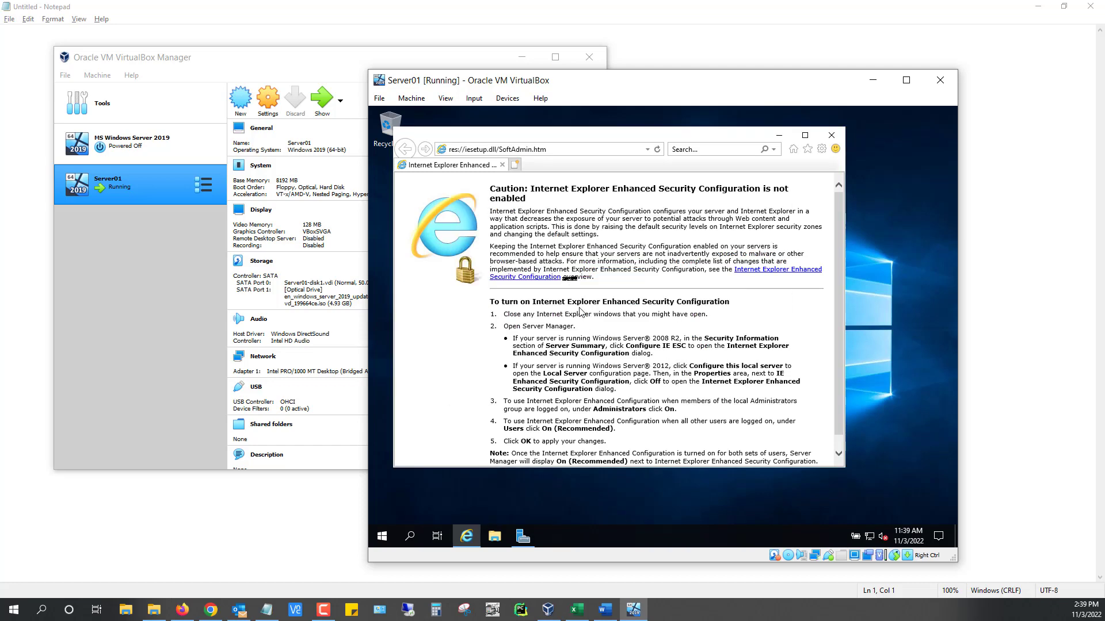
pyautogui.click(559, 151)
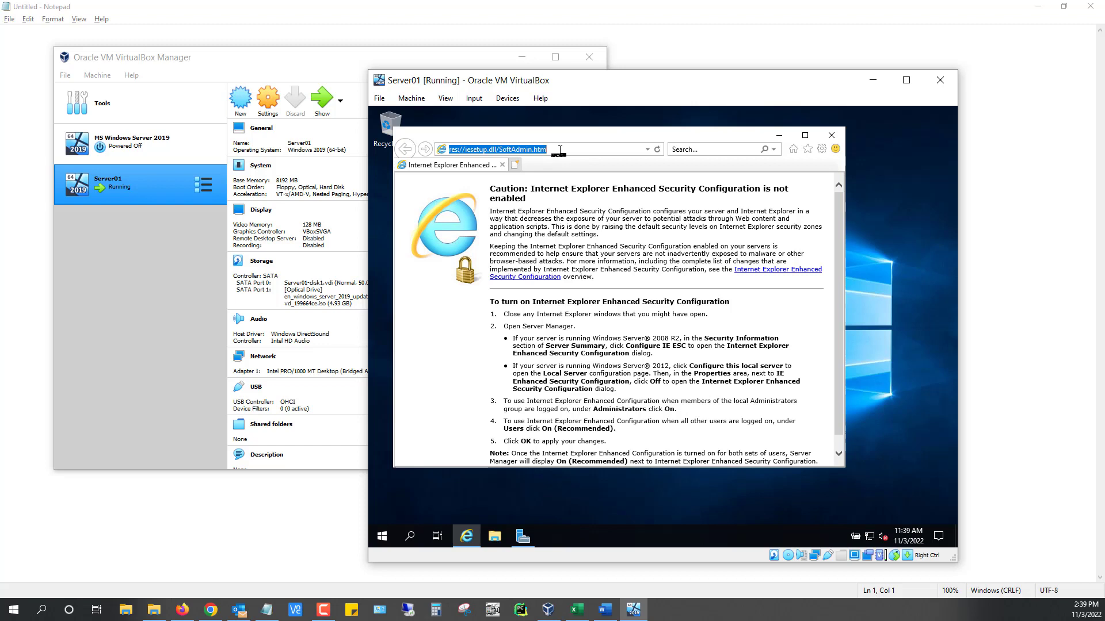
pyautogui.write('firef')
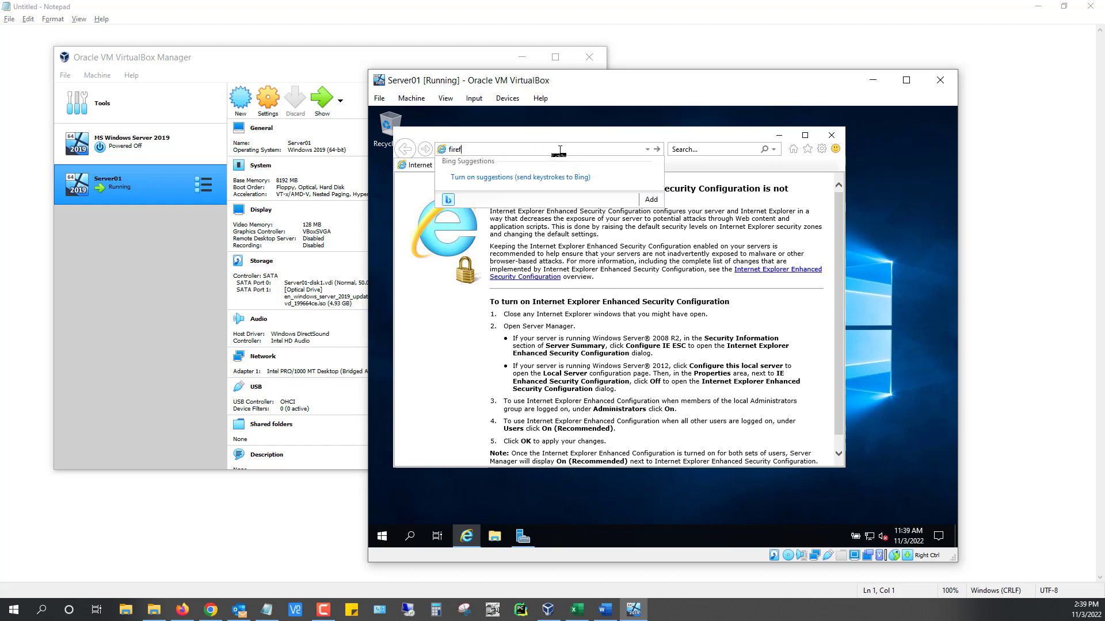
pyautogui.write('ox')
pyautogui.press('Return')
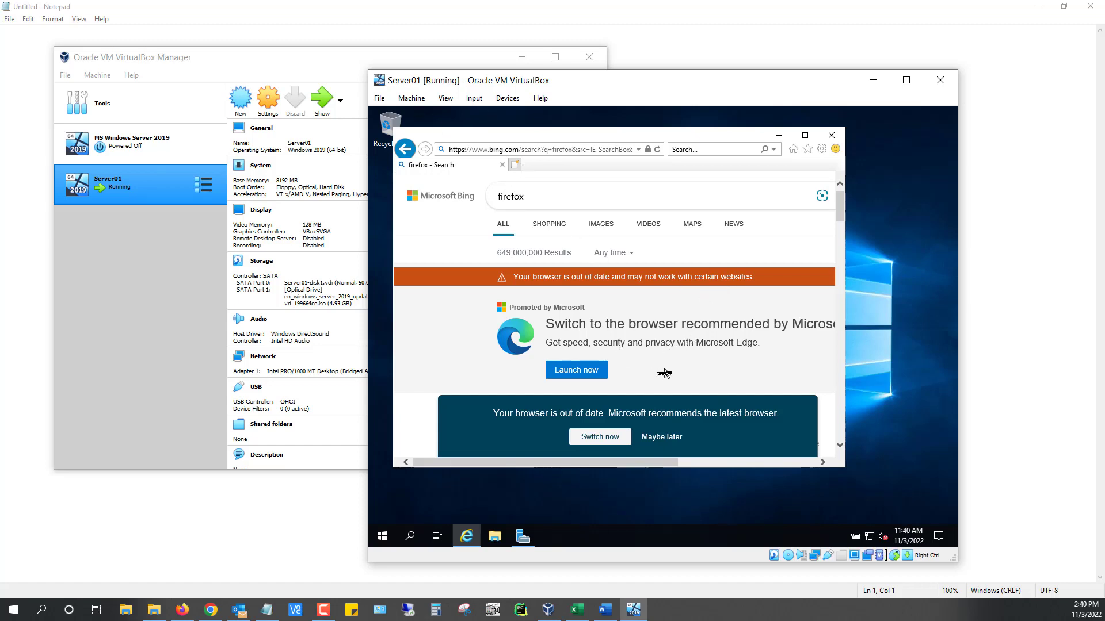
pyautogui.scroll(-2, 670, 318)
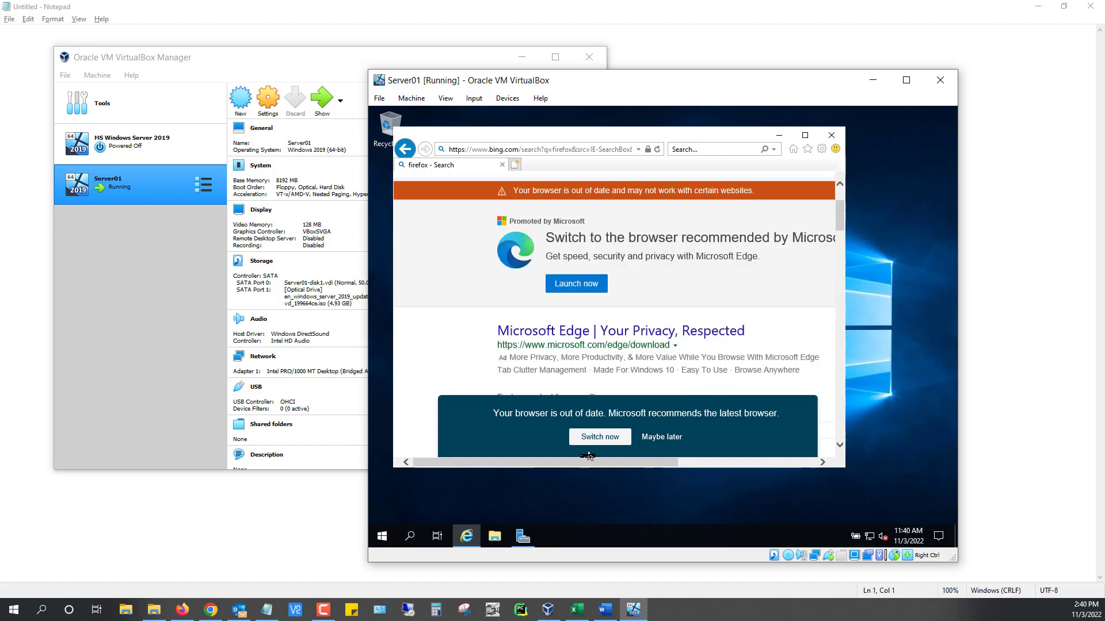
pyautogui.click(662, 438)
pyautogui.scroll(-3, 558, 385)
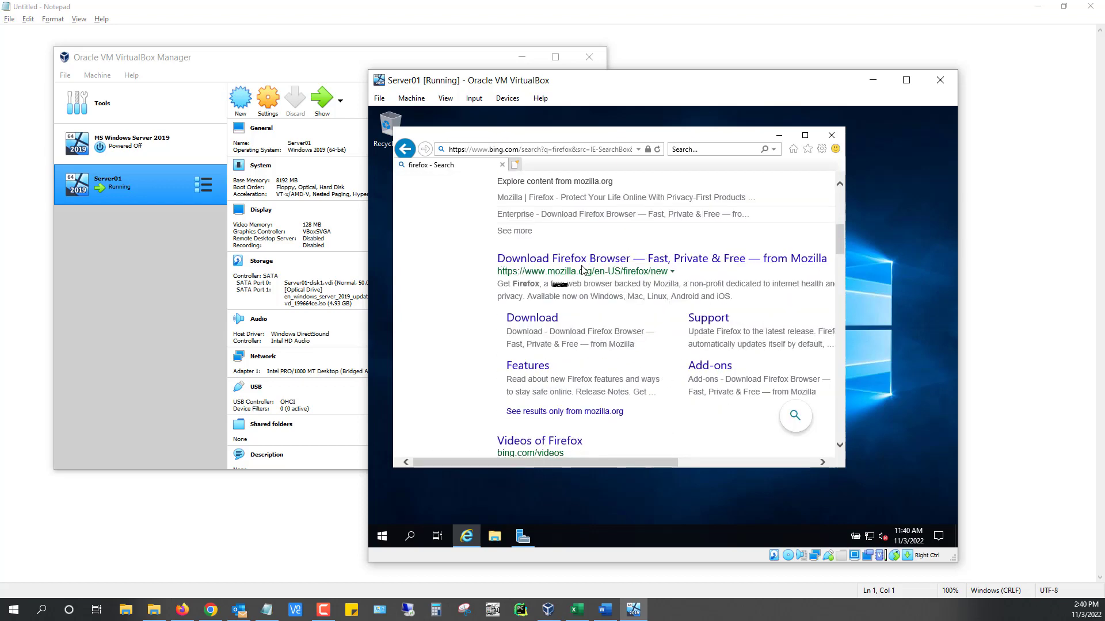
# Download the Firefox installer from mozilla.org and run it
pyautogui.click(546, 265)
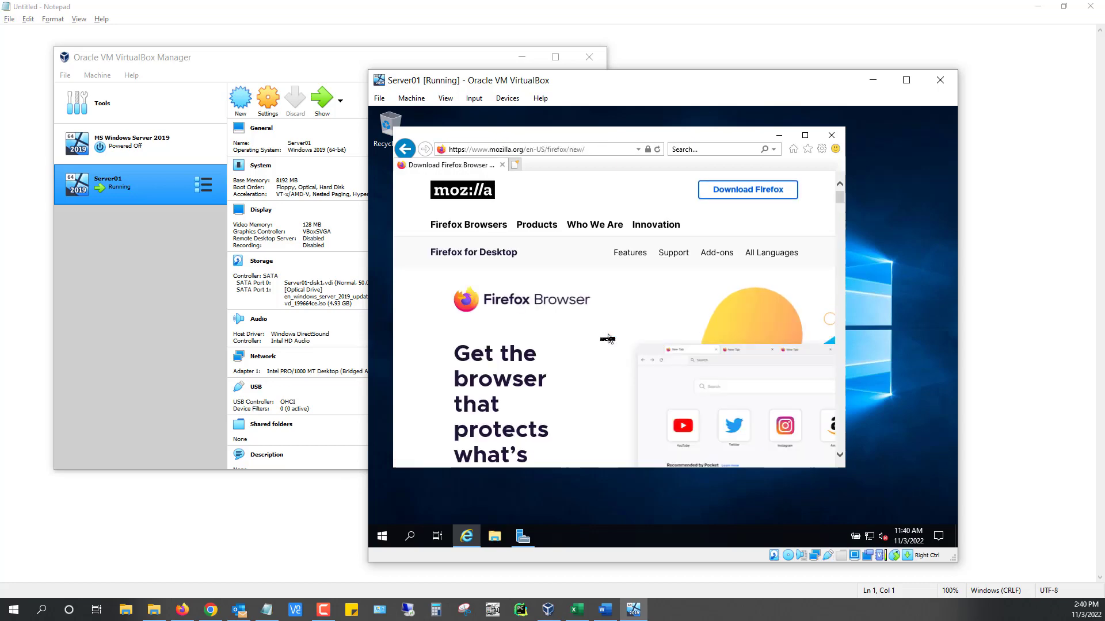
pyautogui.scroll(-3, 616, 288)
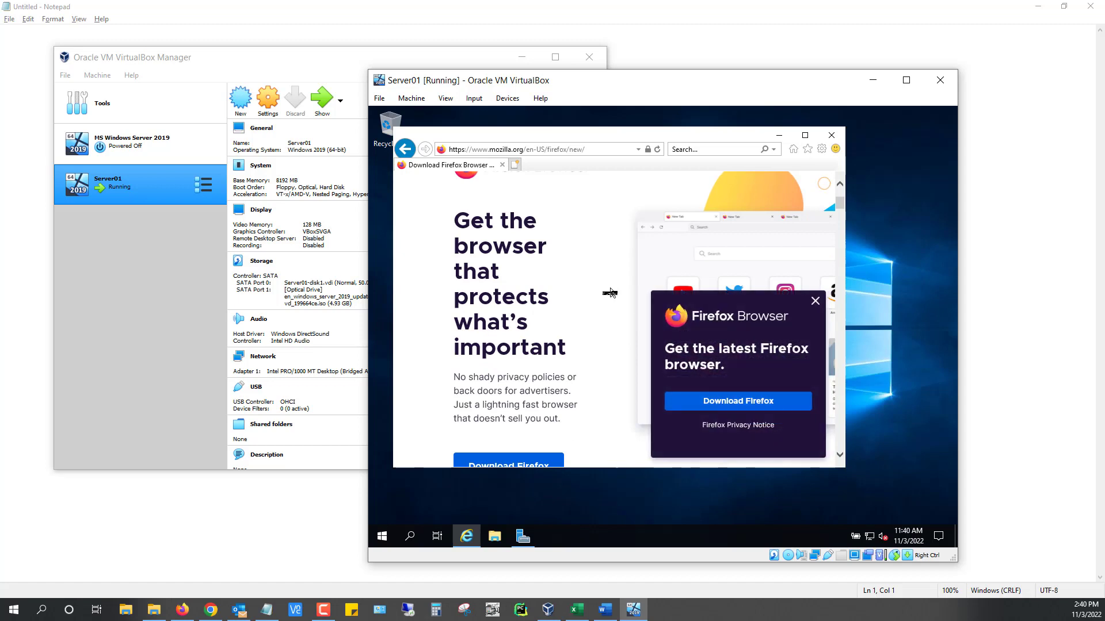
pyautogui.click(739, 407)
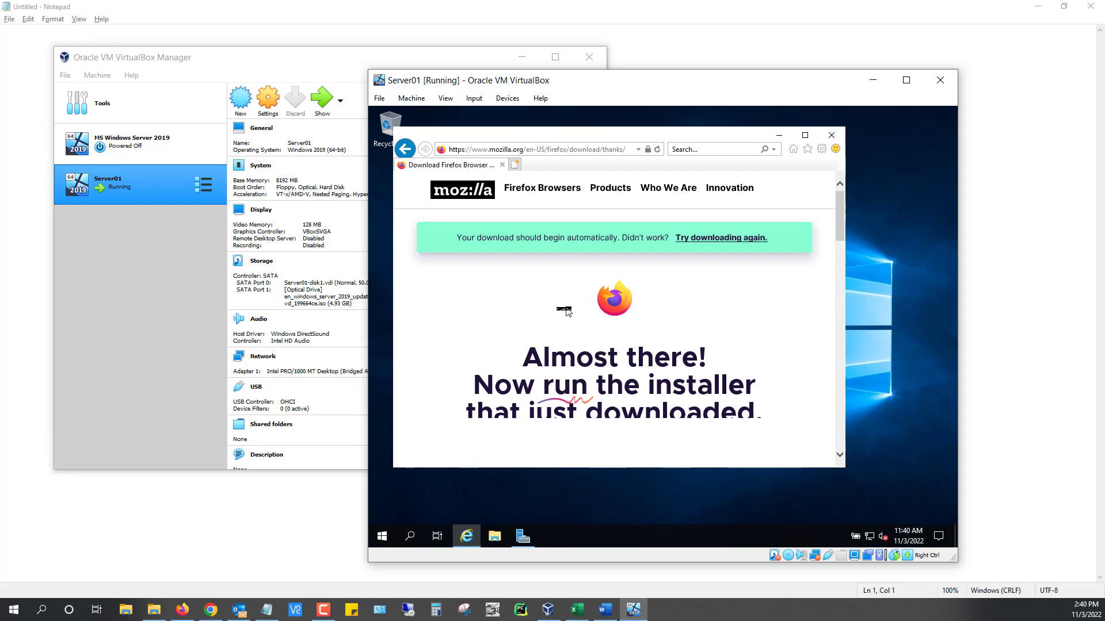
pyautogui.scroll(-1, 564, 304)
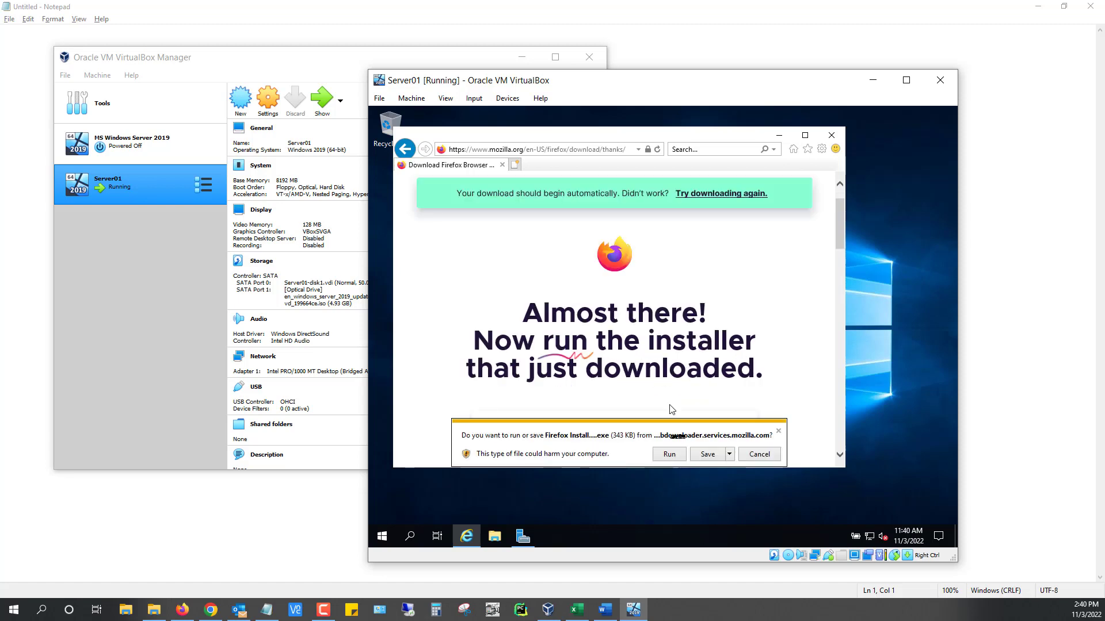
pyautogui.click(680, 456)
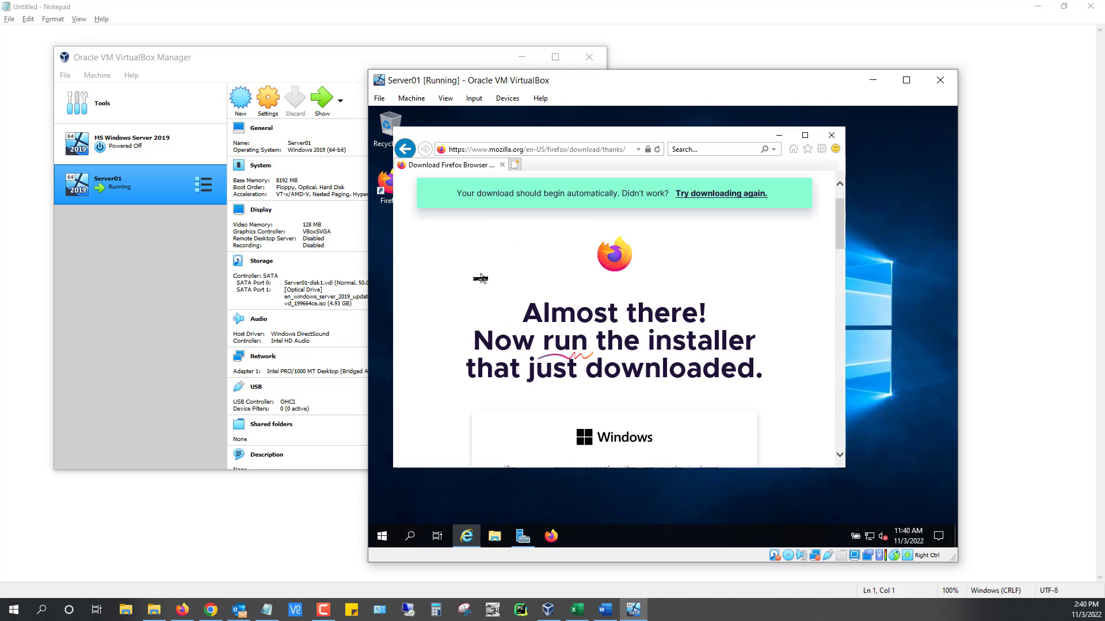
# Close Internet Explorer, unpin it from the taskbar, and close the Firefox welcome window
pyautogui.click(832, 135)
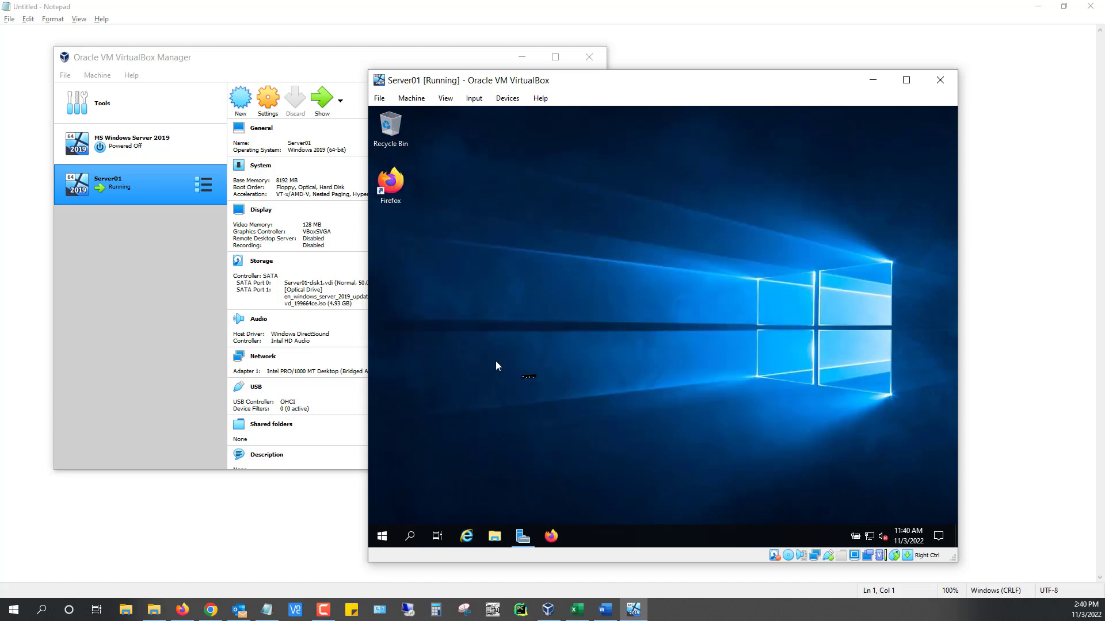
pyautogui.rightClick(470, 542)
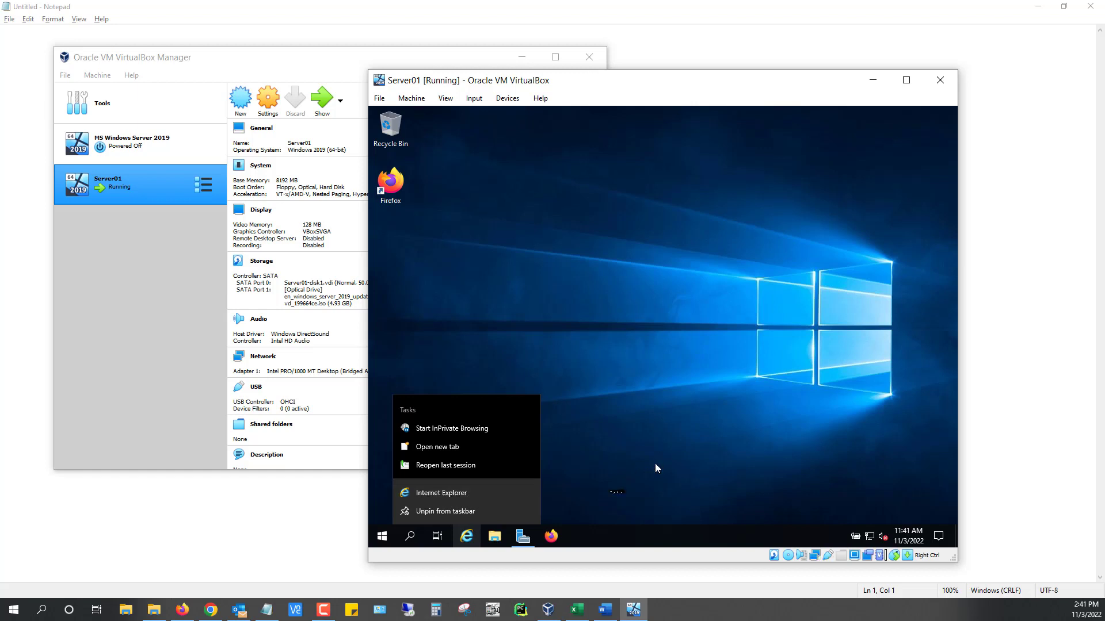
pyautogui.click(448, 511)
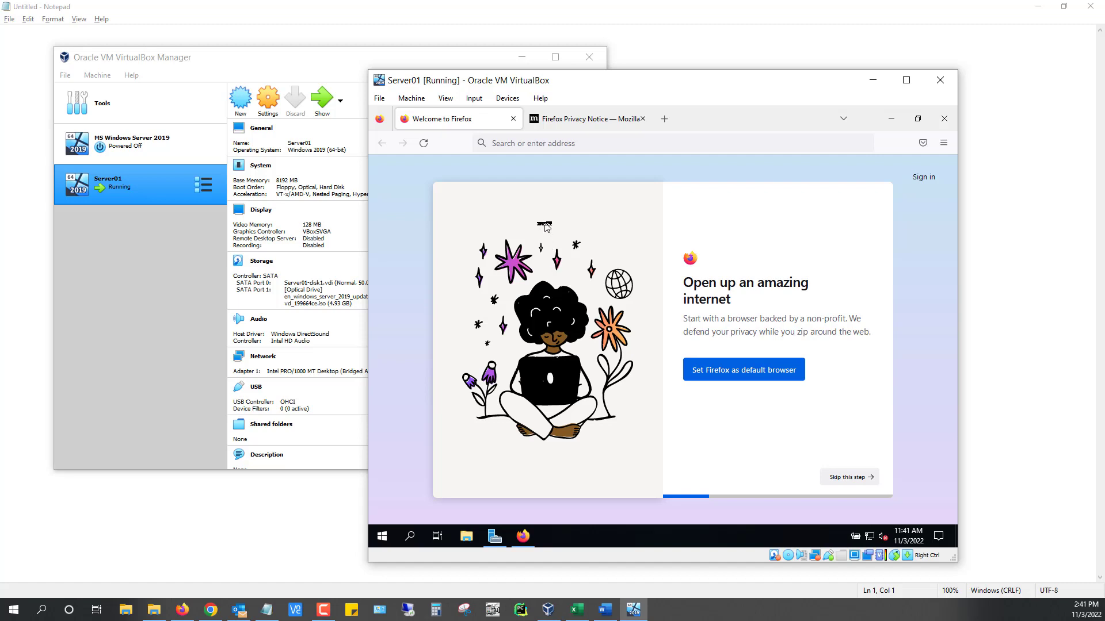
pyautogui.click(945, 121)
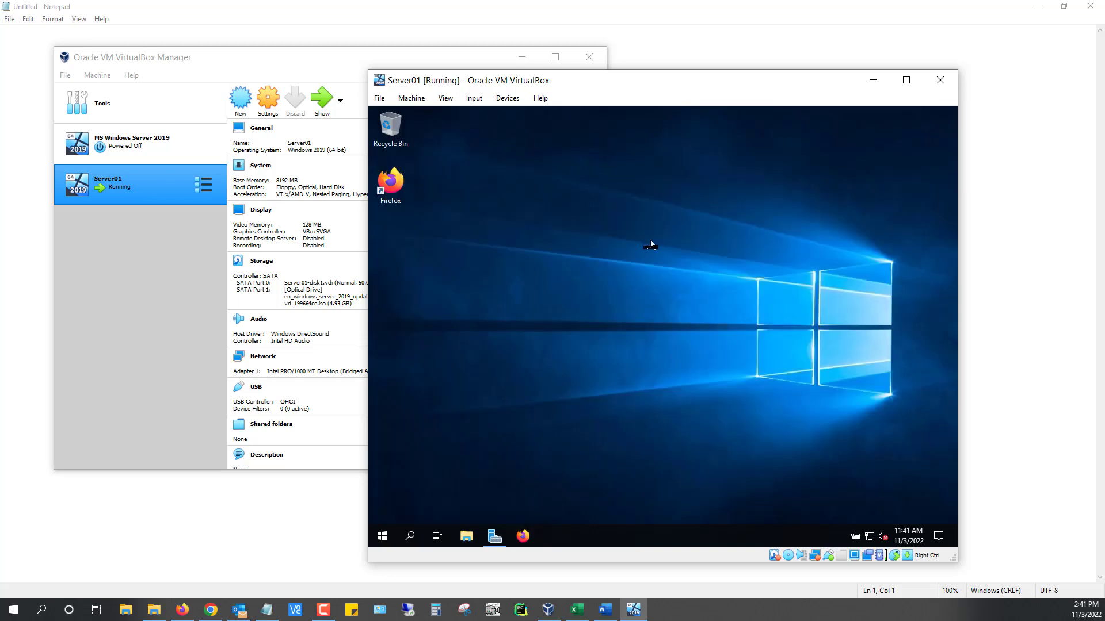